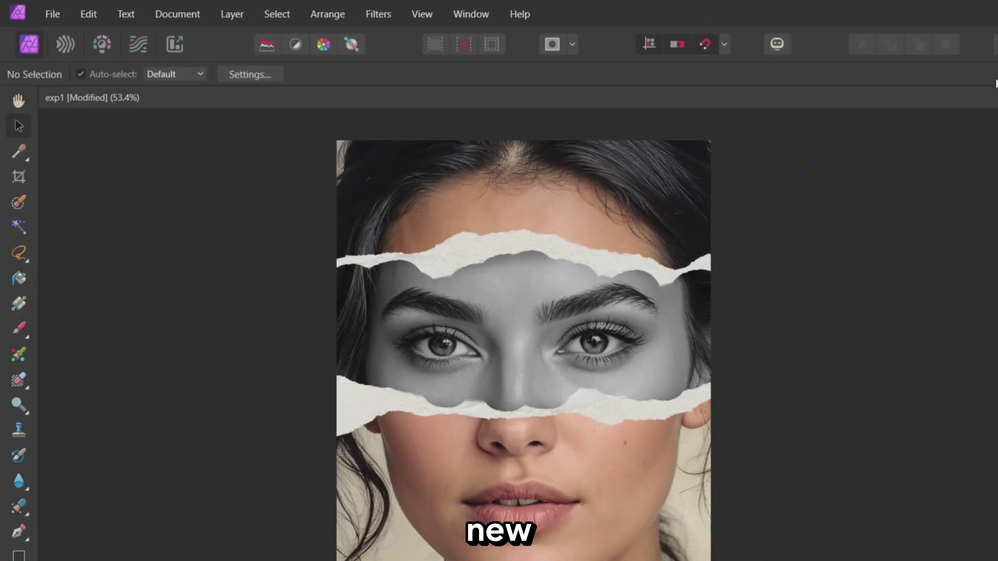
Create a 1080 × 1350 px Social Media Portrait document and drag the ripped-paper JPG in from File Explorer
left_click(57, 15)
left_click(78, 46)
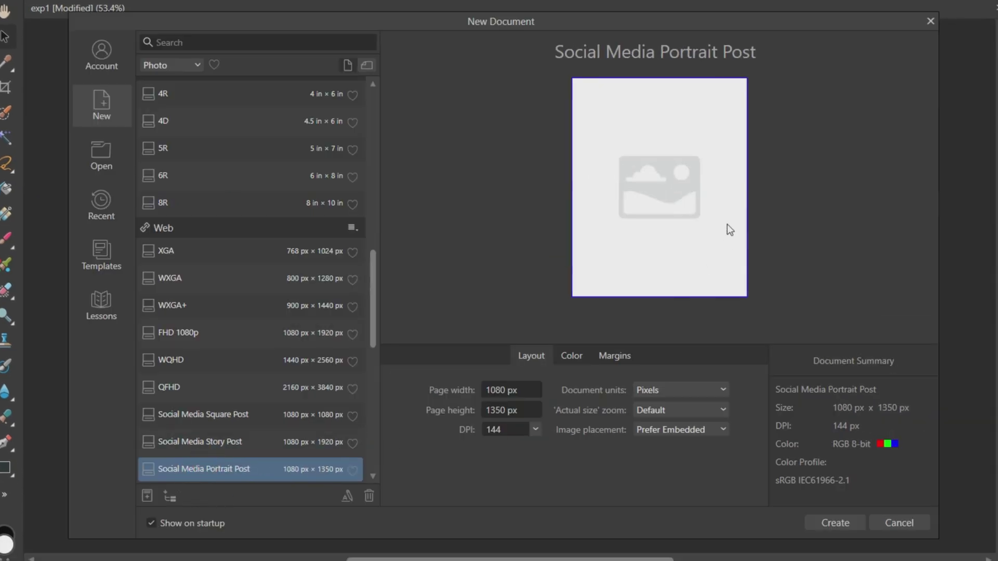
left_click(828, 524)
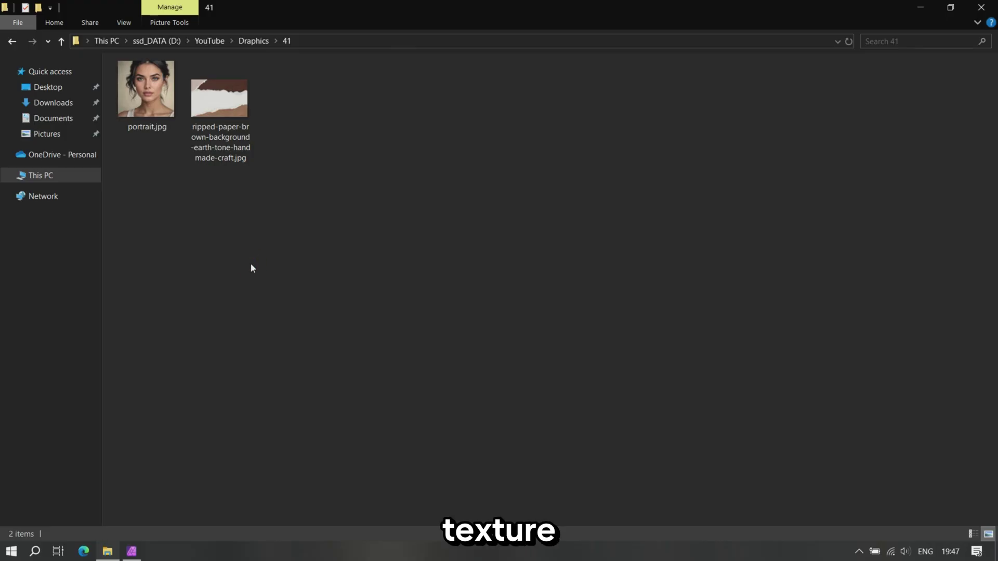
left_click(222, 133)
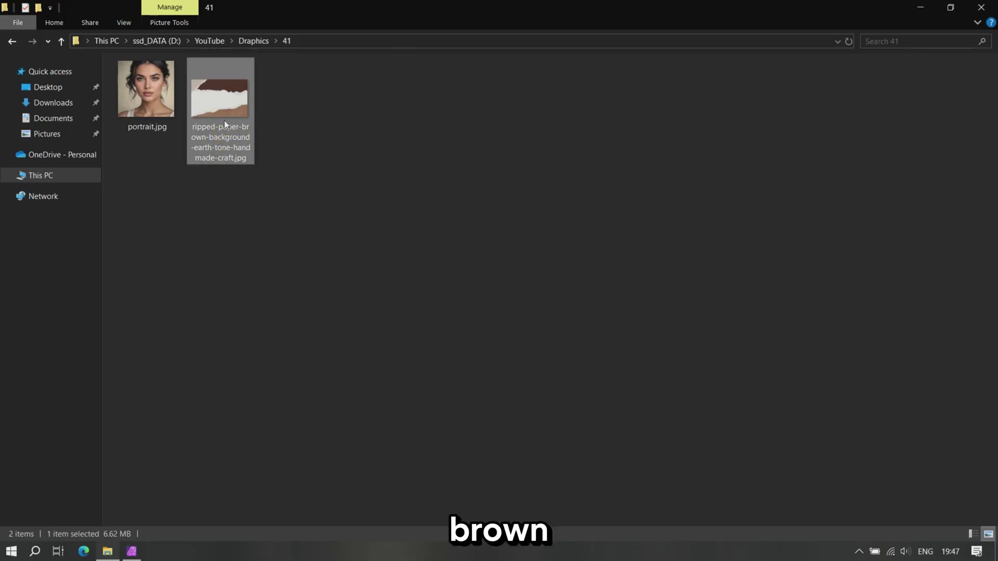
left_click_drag(225, 124, 247, 433)
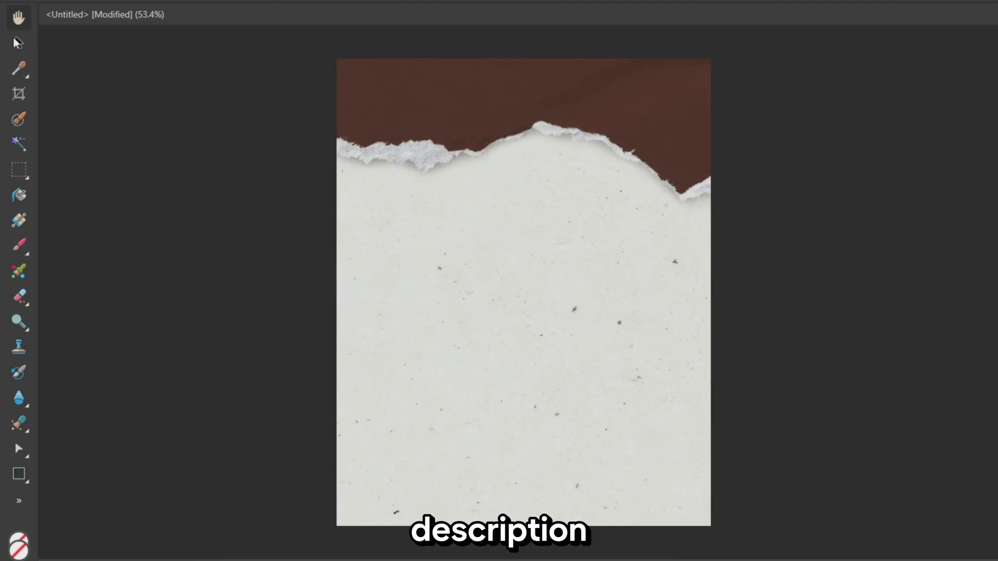
Scale the placed ripped-paper image to the full canvas width, then deselect it
scroll(588, 369, "down", 5)
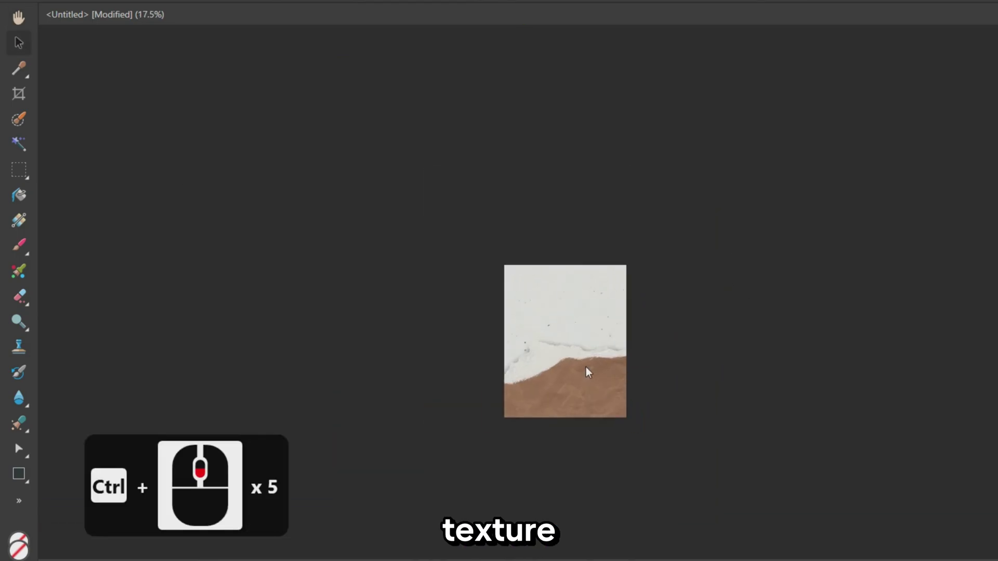
left_click_drag(658, 276, 503, 274)
scroll(639, 350, "up", 5)
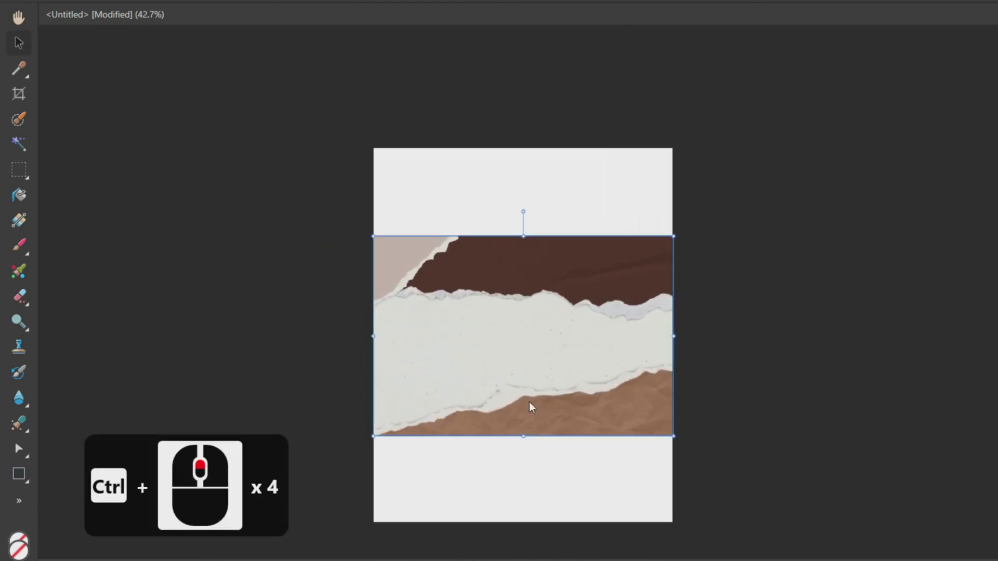
scroll(715, 415, "up", 1)
left_click(80, 239)
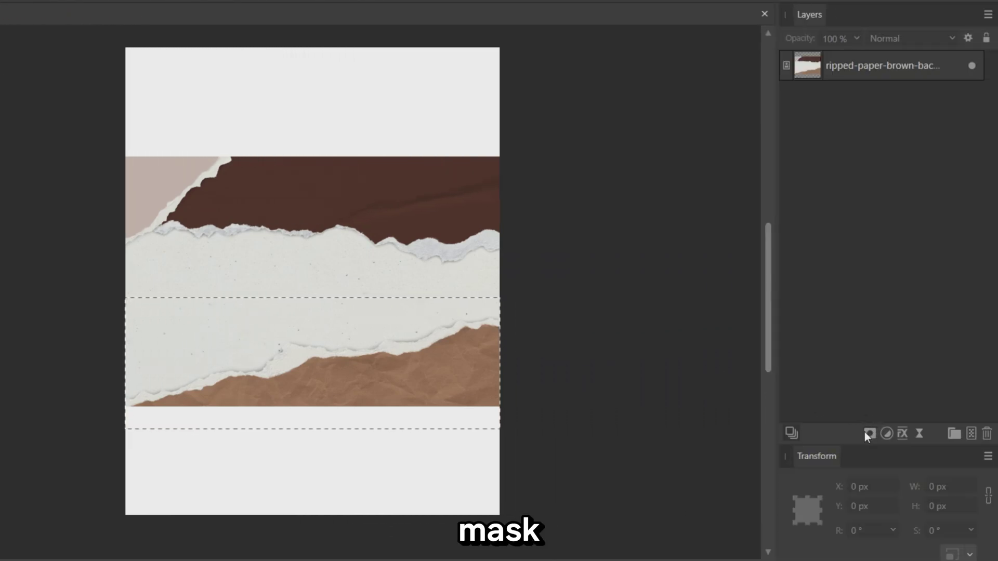
Mask the paper image to the selected strip and merge the visible layers into a new Pixel layer
left_click(869, 434)
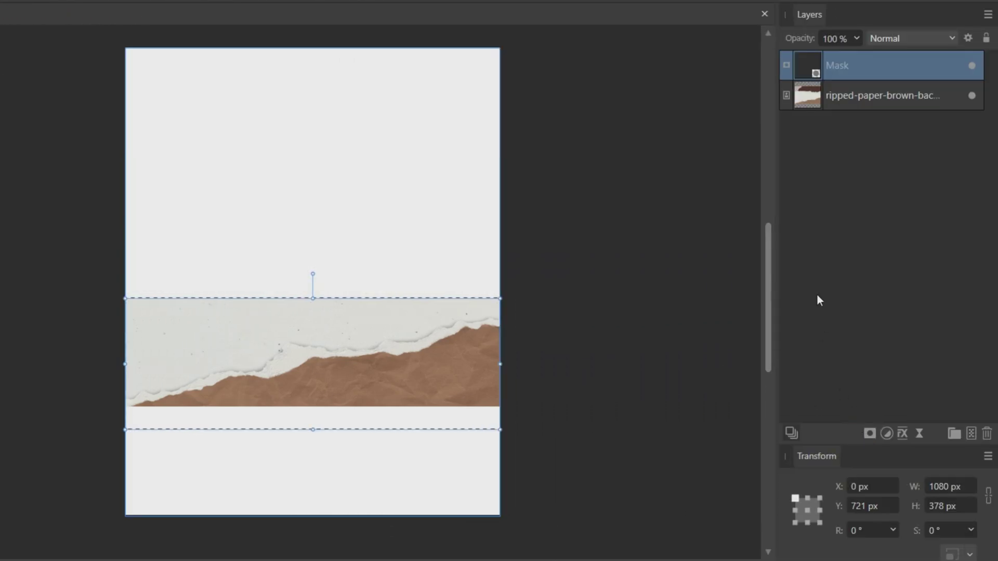
left_click(852, 100)
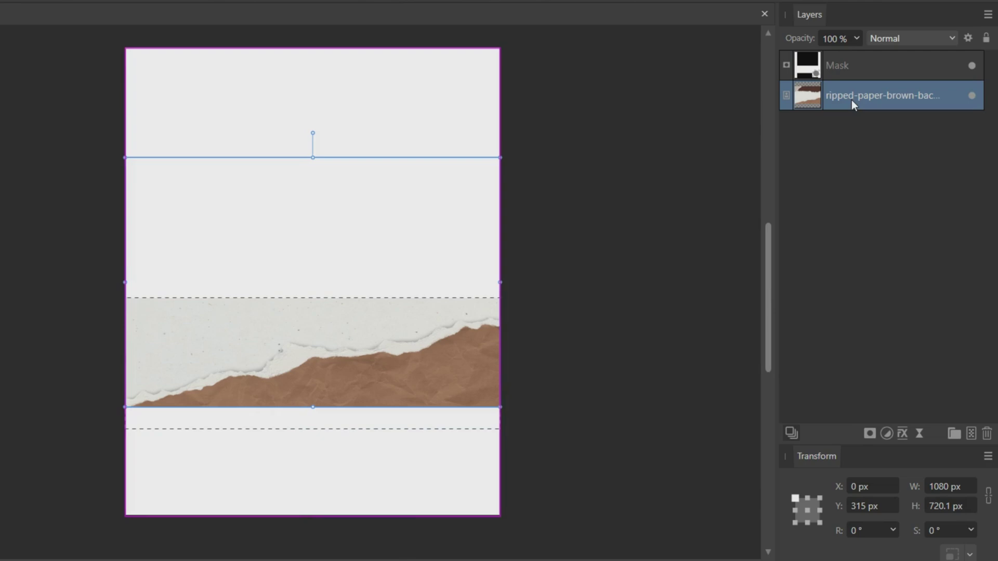
left_click(852, 70, "shift")
right_click(852, 69)
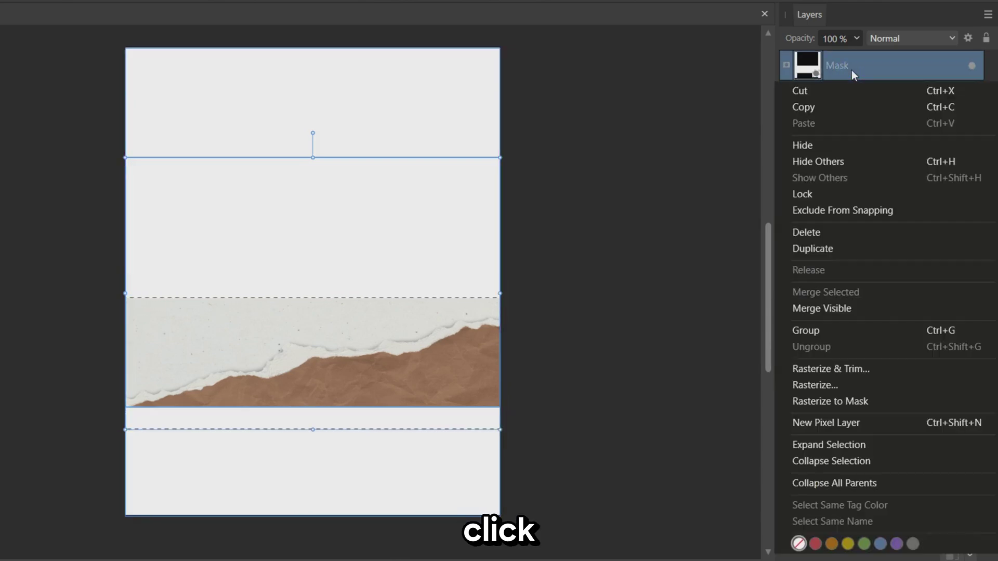
left_click(854, 308)
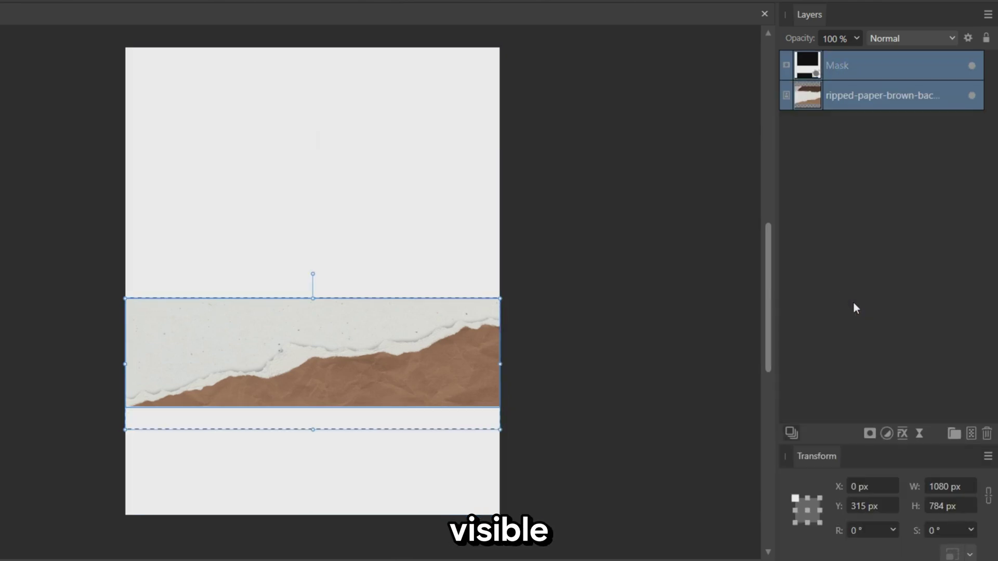
Delete the original ripped-paper layer and the leftover Mask layer
left_click(889, 129)
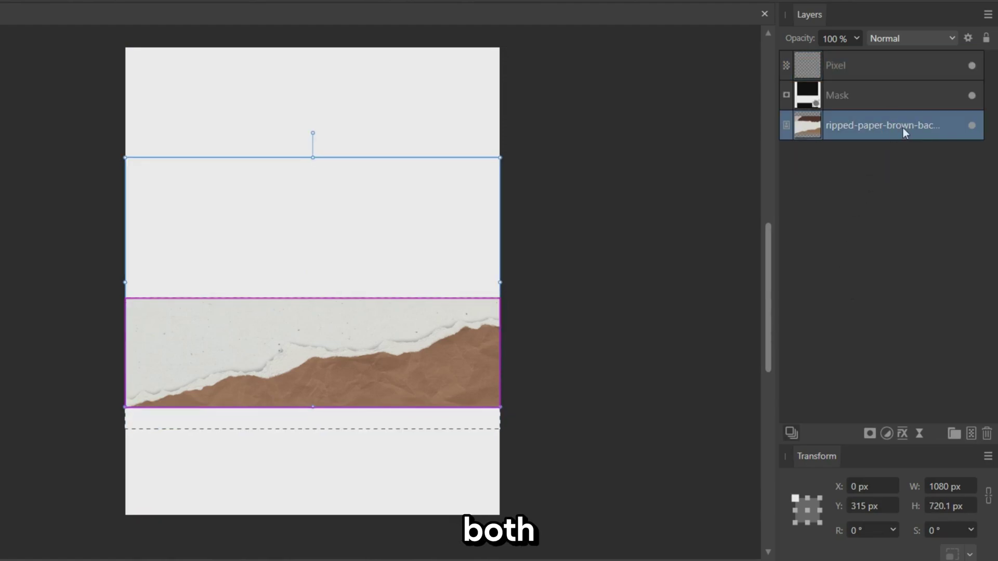
left_click(986, 436)
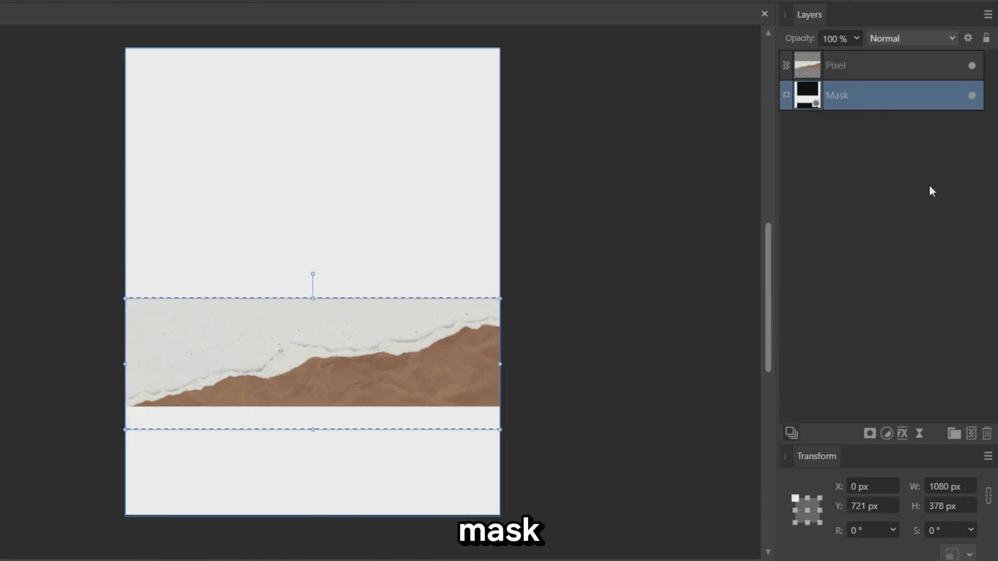
left_click(987, 433)
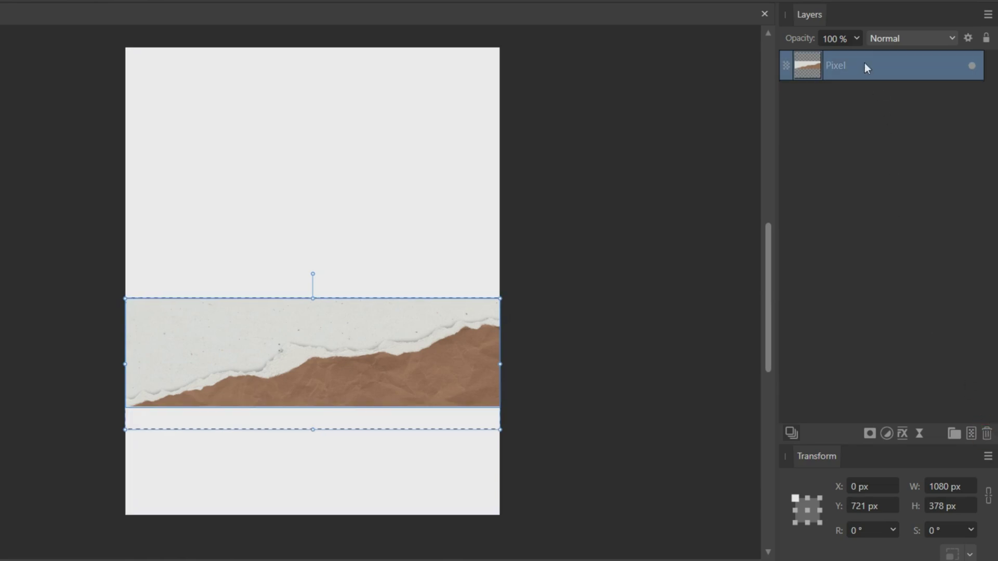
Magic-wand select the brown paper, then add the white paper areas above the tear at 1 % tolerance
scroll(204, 354, "up", 3, "ctrl")
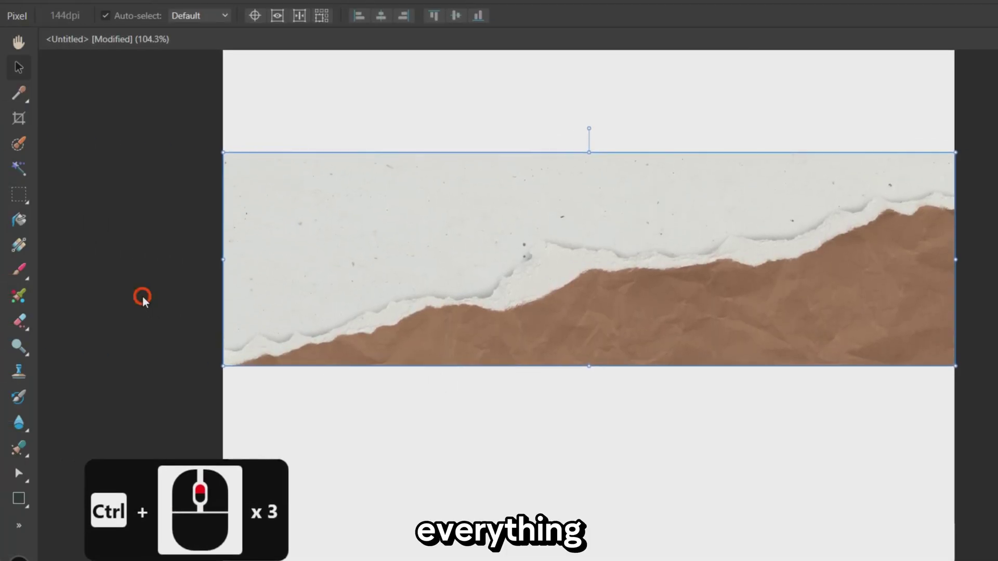
left_click(142, 300)
left_click(19, 168)
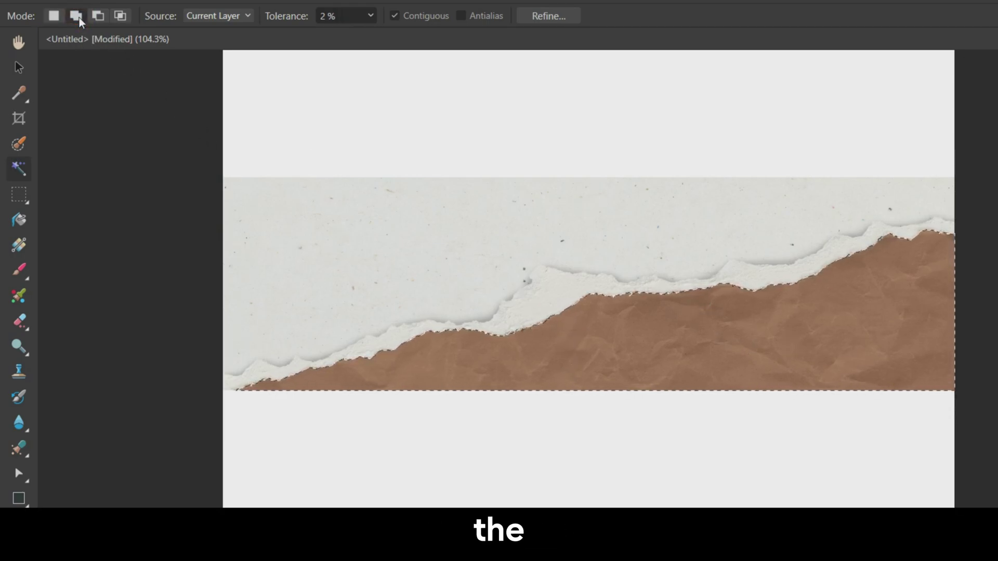
left_click(474, 225)
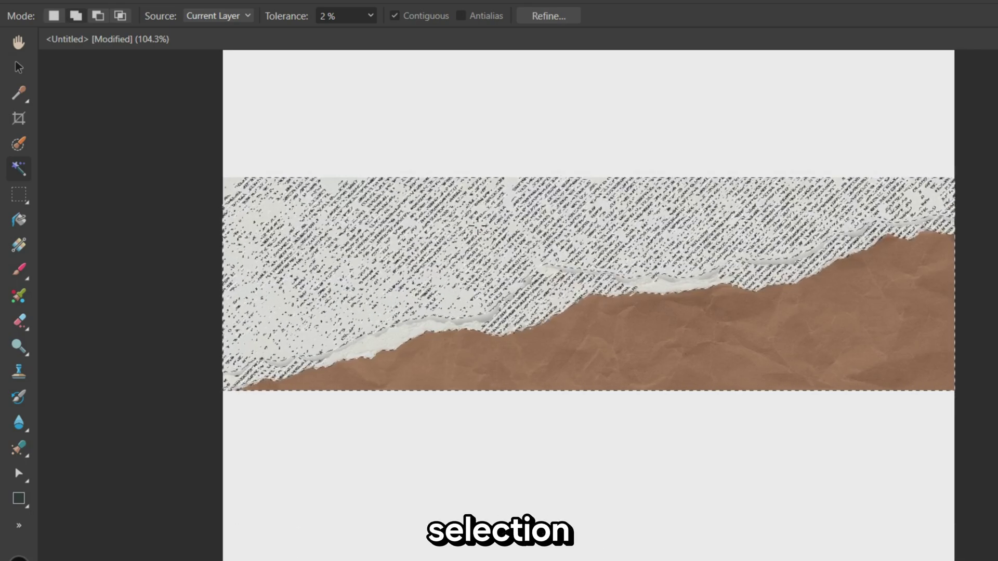
key("ctrl+z")
key("ctrl+z")
key("ctrl+z")
key("ctrl+z")
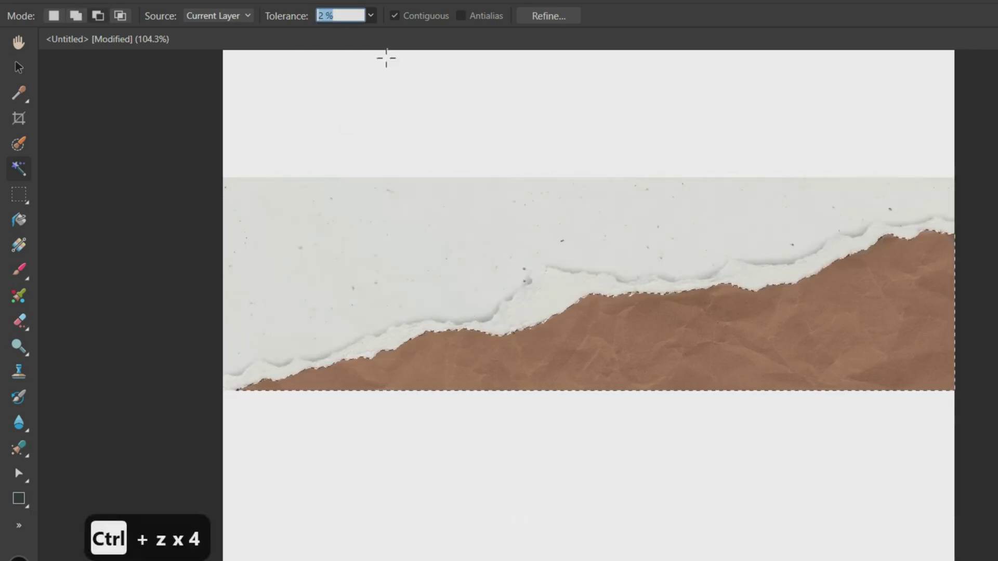
key("Return")
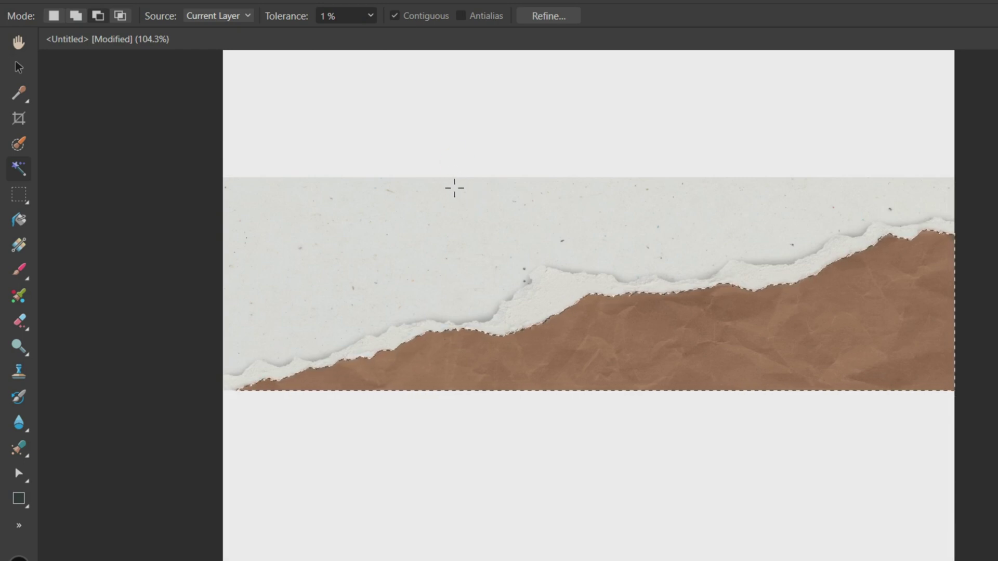
left_click(454, 188)
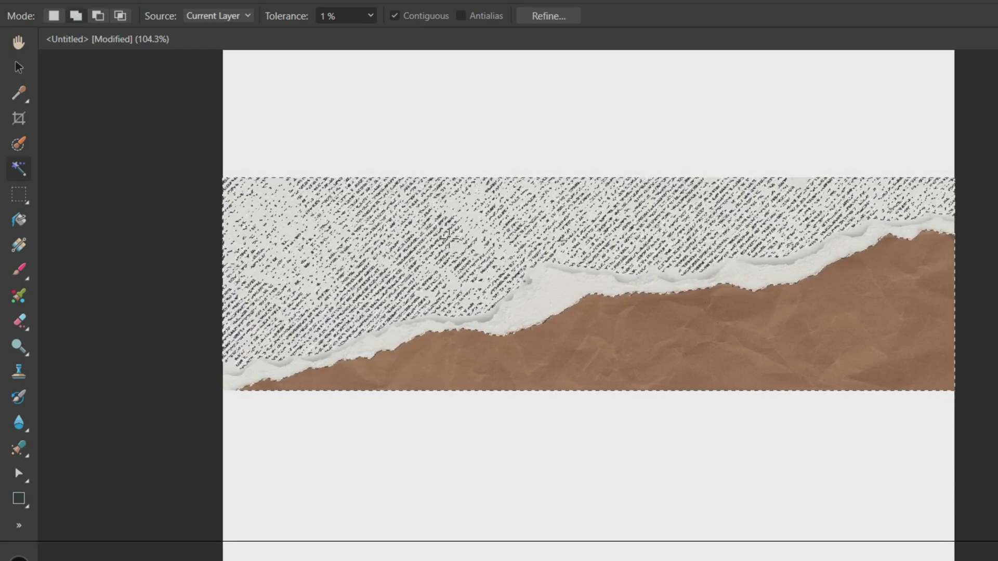
left_click(375, 233, "shift")
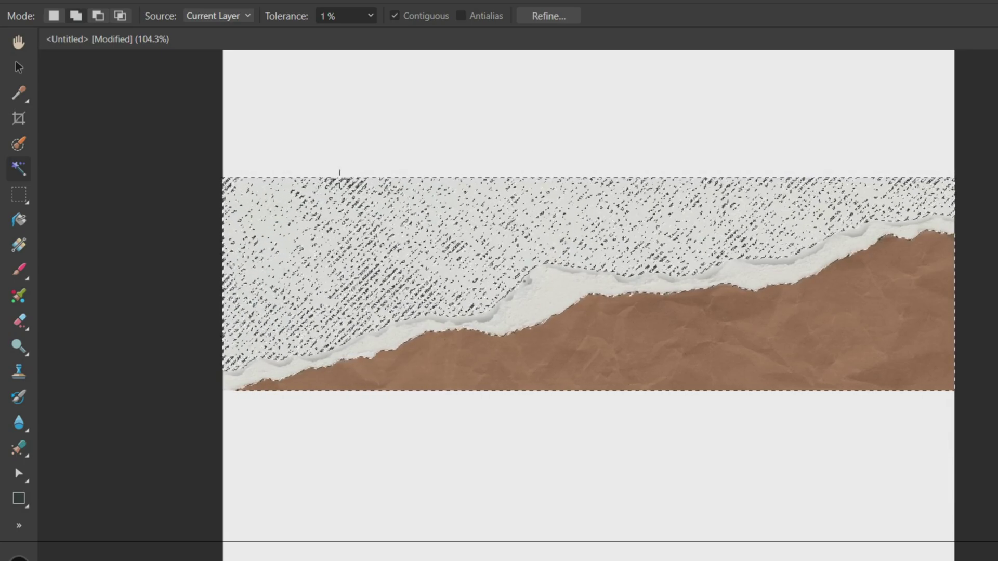
Use the Selection Brush to paint in the white paper and subtract the upper tear edge
left_click(19, 143)
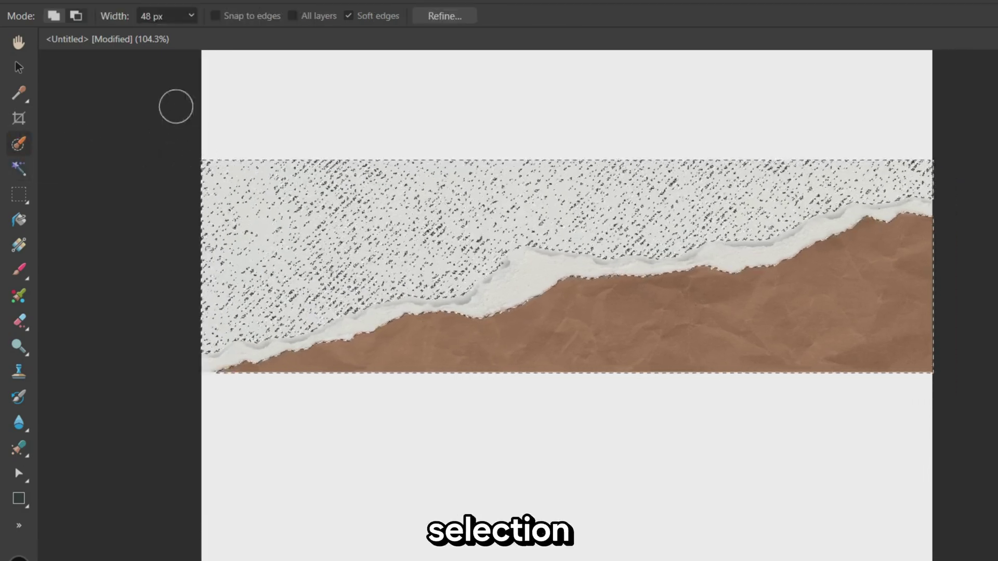
left_click(214, 16)
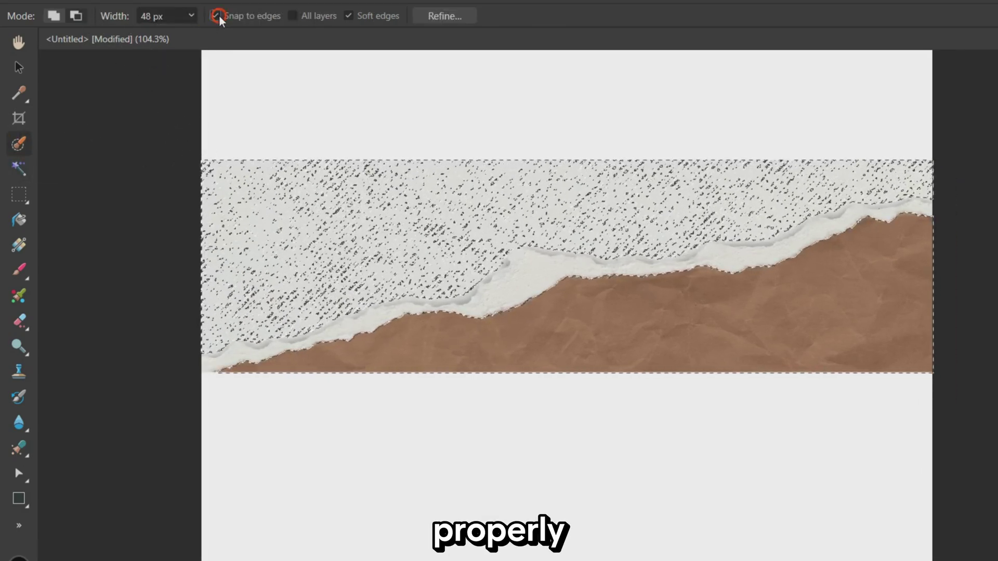
left_click(215, 16)
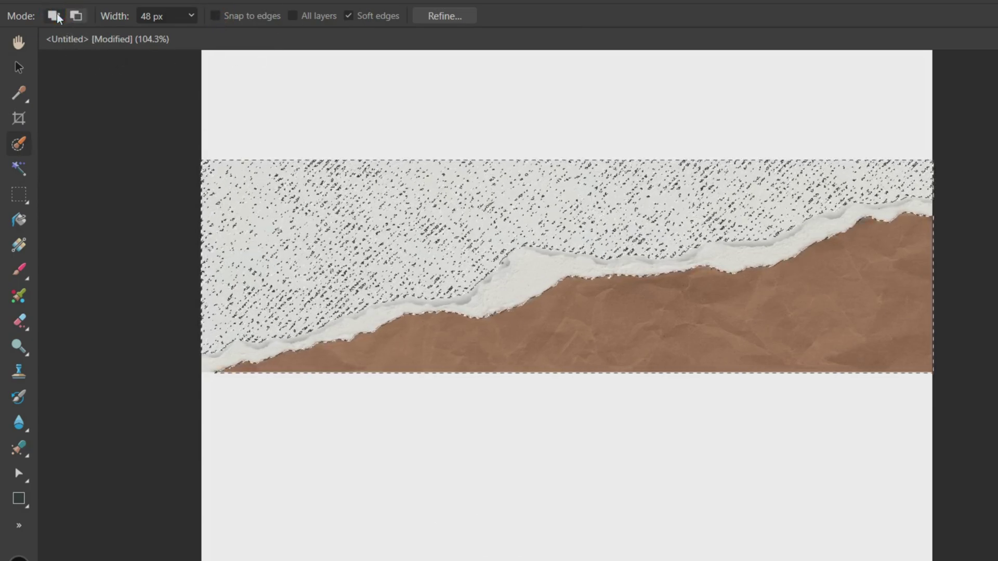
left_click_drag(205, 159, 904, 185)
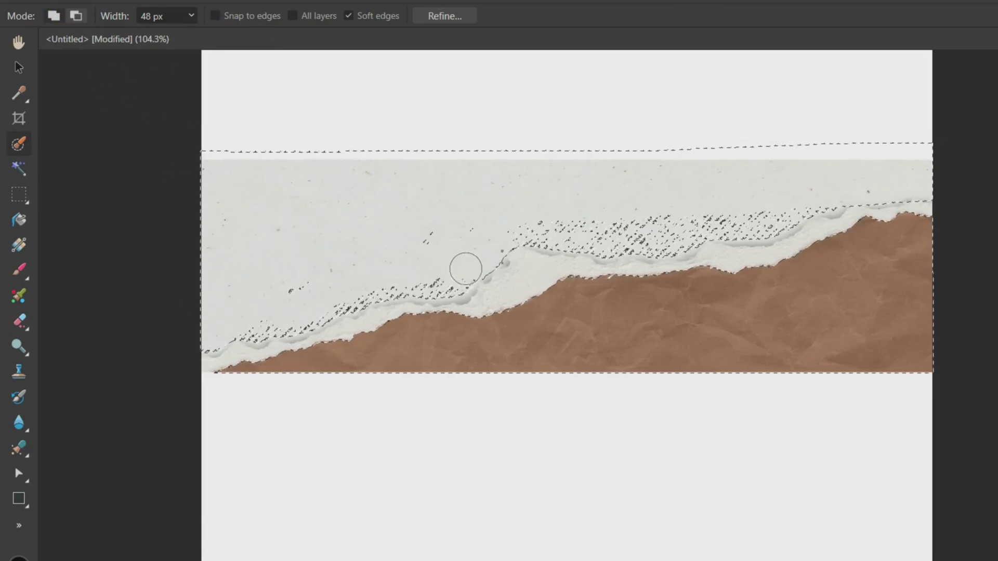
scroll(557, 244, "up", 3, "ctrl")
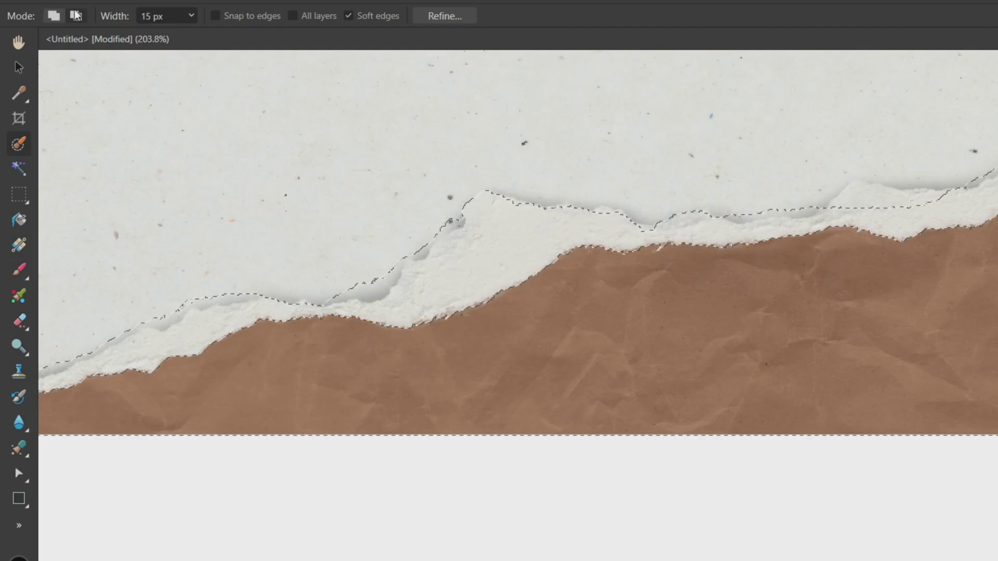
left_click(759, 216, "alt")
left_click(811, 213, "alt")
scroll(217, 386, "left", 5)
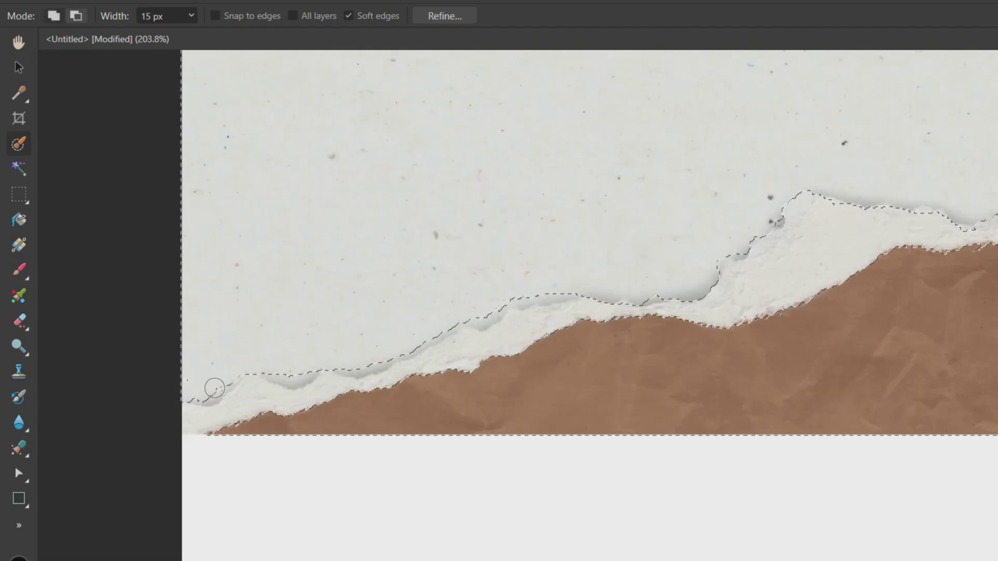
scroll(553, 292, "right", 9)
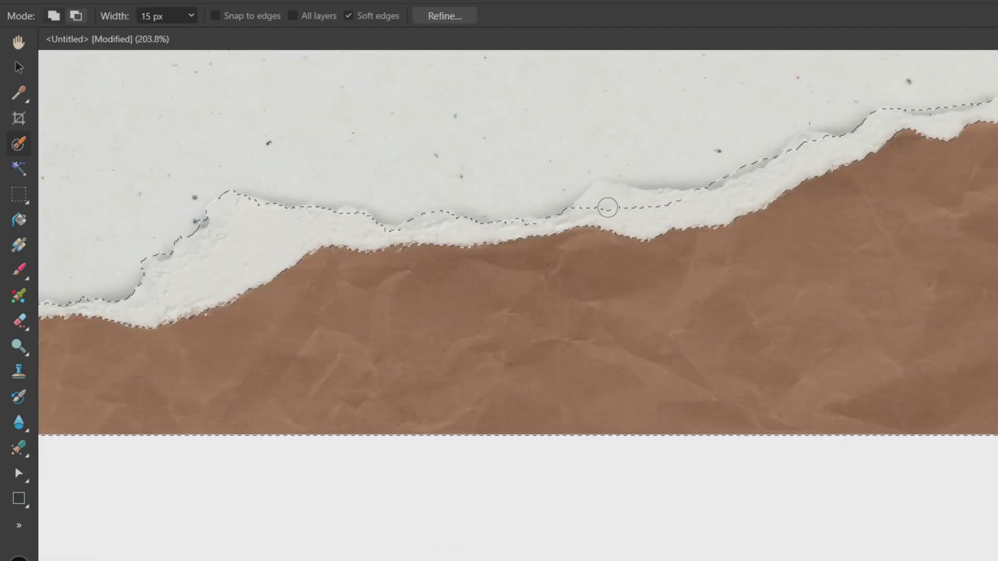
scroll(611, 193, "down", 4, "ctrl")
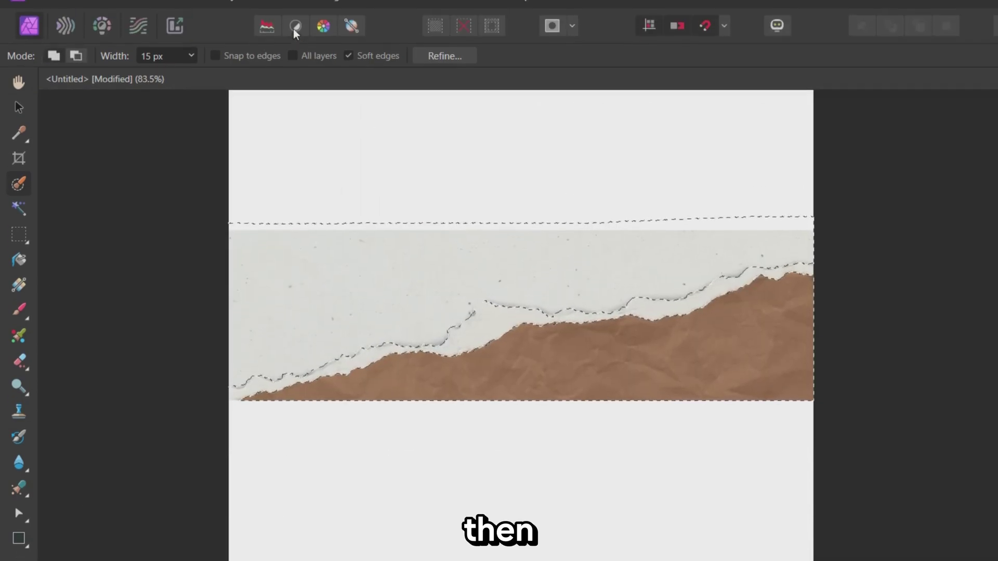
Invert the pixel selection and brush the blank top strip out of it, leaving the torn white band
left_click(281, 0)
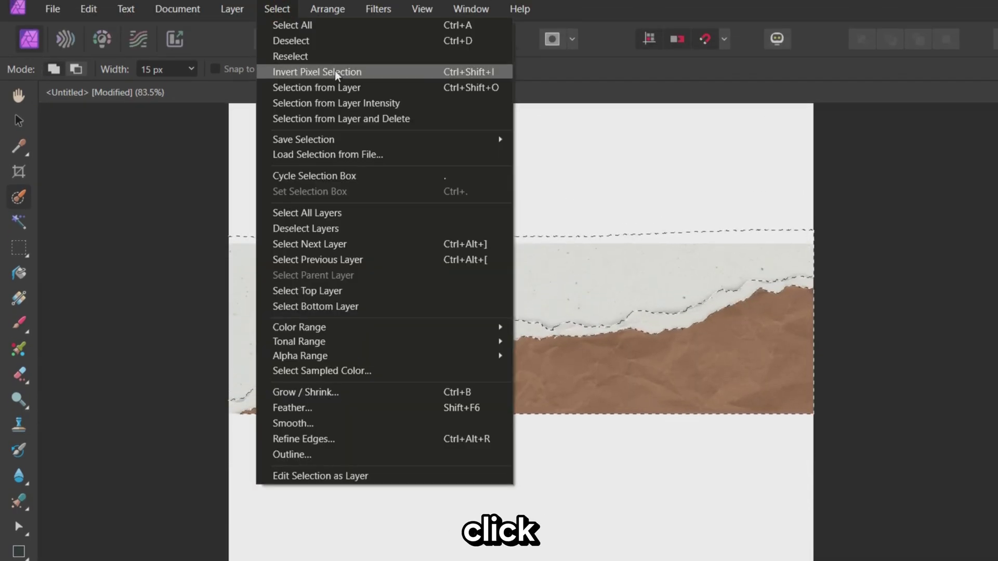
left_click(322, 58)
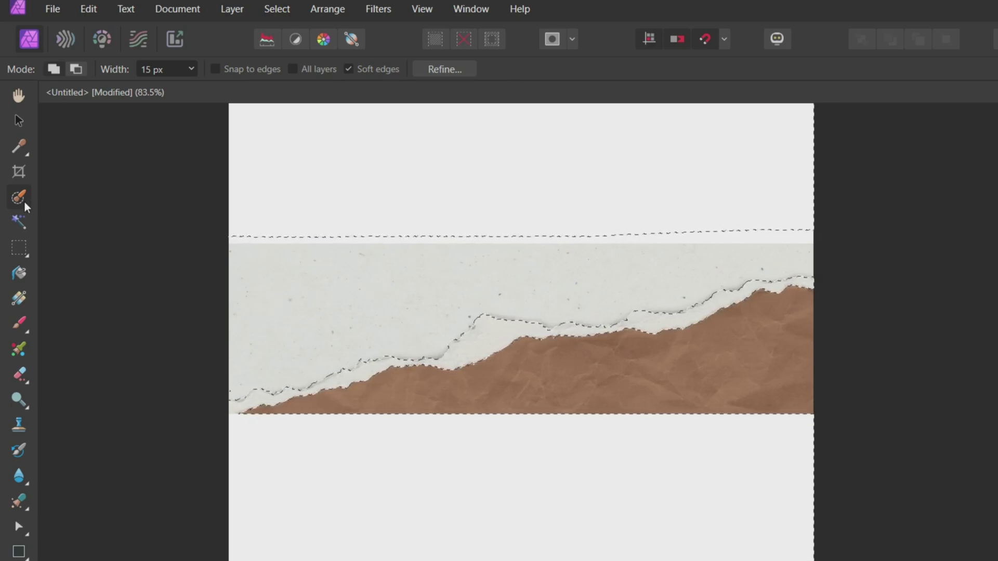
scroll(147, 175, "up", 1)
scroll(386, 257, "up", 10)
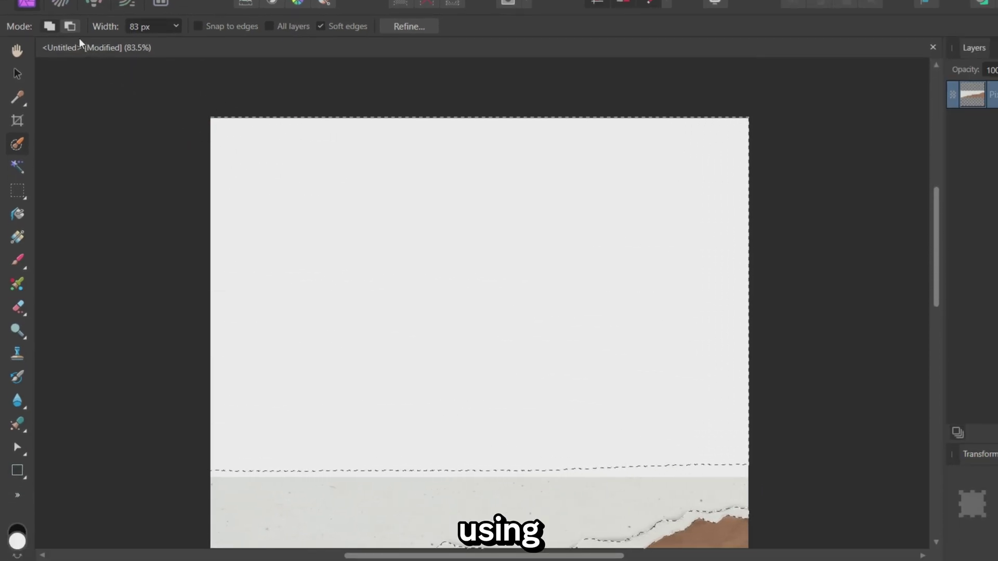
mouse_move(184, 129)
left_mouse_down()
mouse_move(352, 124)
mouse_move(755, 134)
mouse_move(302, 148)
mouse_move(635, 163)
left_mouse_up()
key("bracketright")
key("bracketright")
key("bracketright")
key("bracketright")
mouse_move(729, 174)
left_mouse_down()
mouse_move(695, 360)
mouse_move(723, 388)
mouse_move(328, 404)
left_mouse_up()
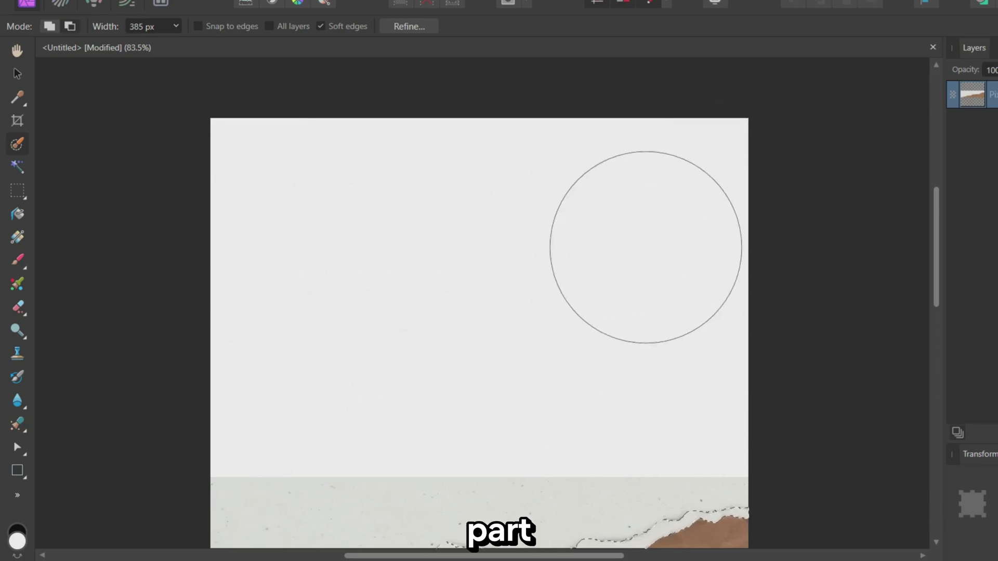
scroll(187, 258, "down", 8)
mouse_move(703, 312)
left_mouse_down()
mouse_move(577, 258)
mouse_move(183, 288)
left_mouse_up()
scroll(773, 312, "up", 4)
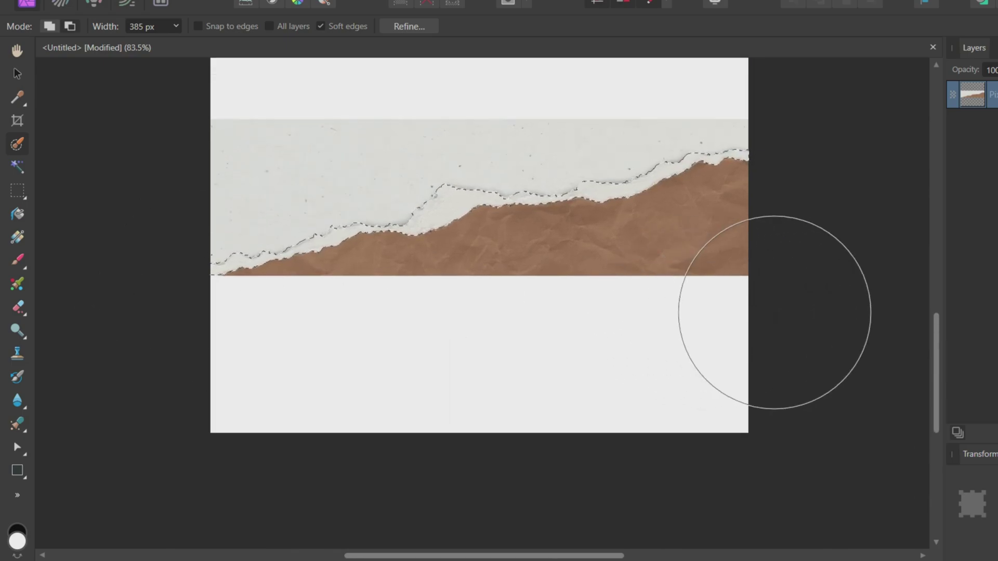
Shrink the selection inward by 1 px with Grow/Shrink
key("m")
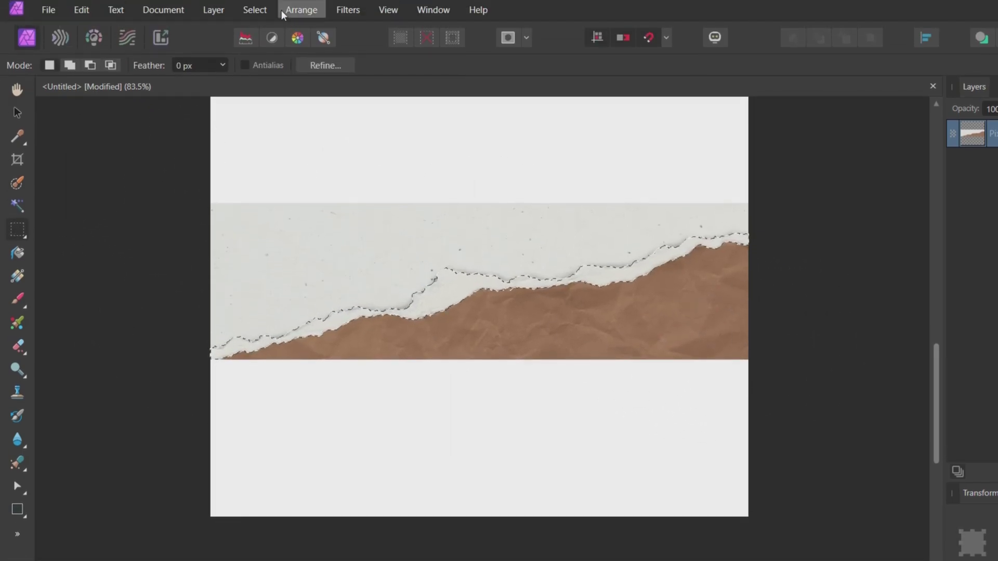
left_click(254, 10)
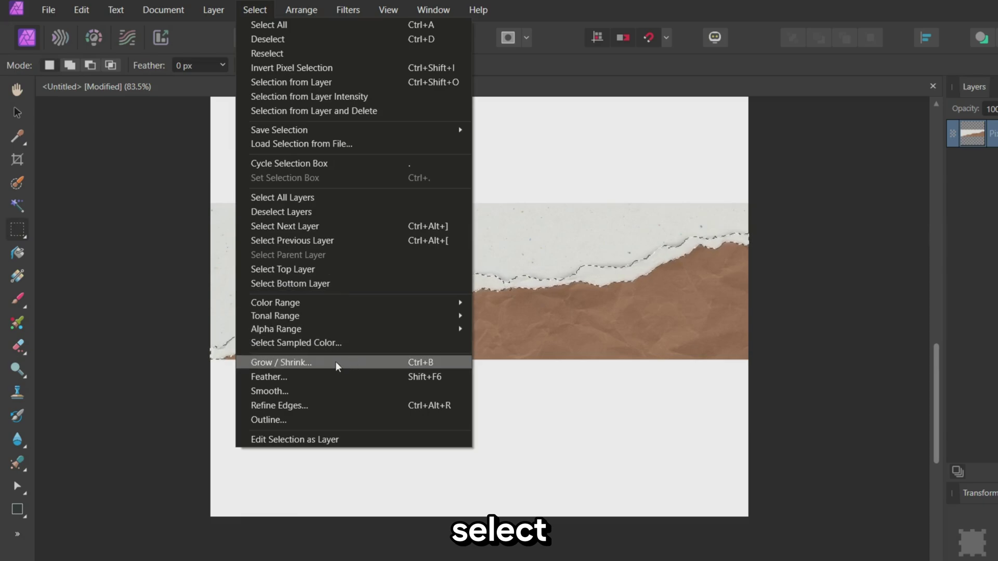
left_click(337, 366)
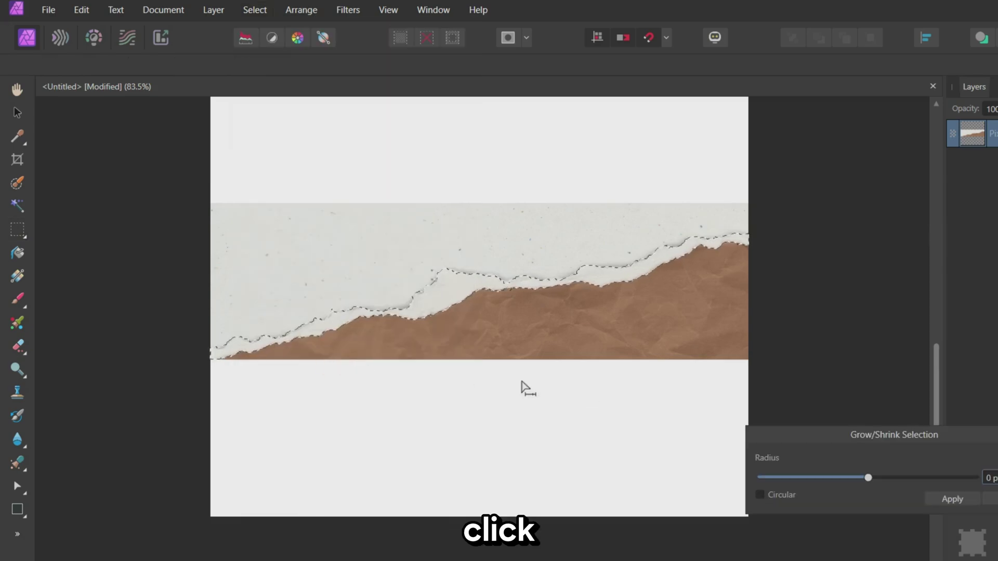
left_click_drag(857, 432, 821, 421)
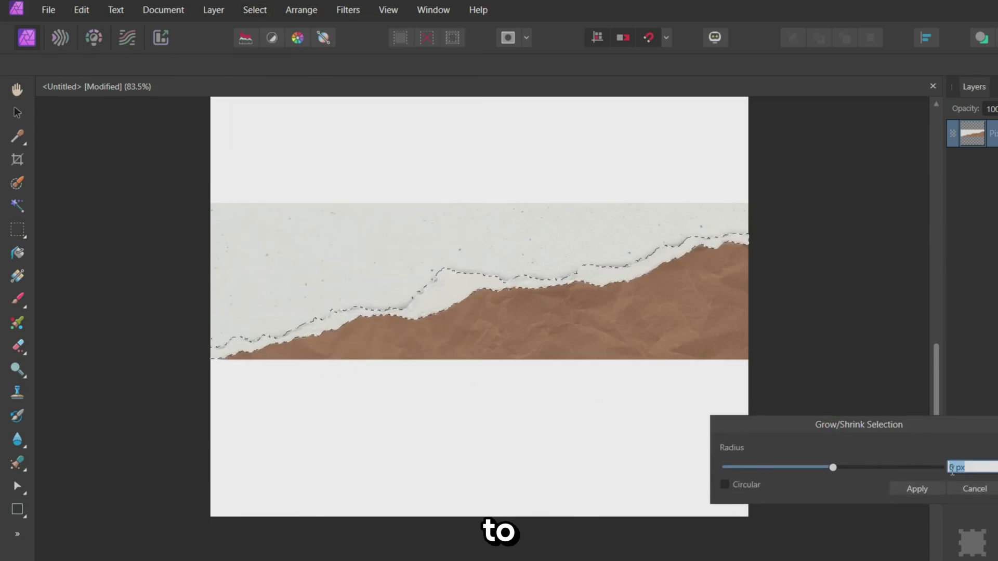
type("-1")
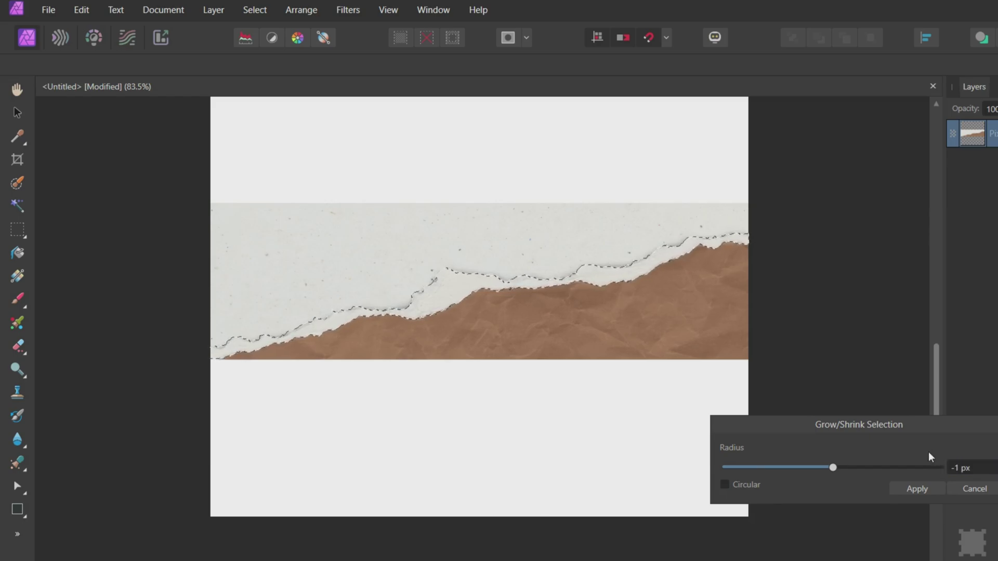
left_click_drag(852, 425, 819, 411)
scroll(568, 294, "up", 2)
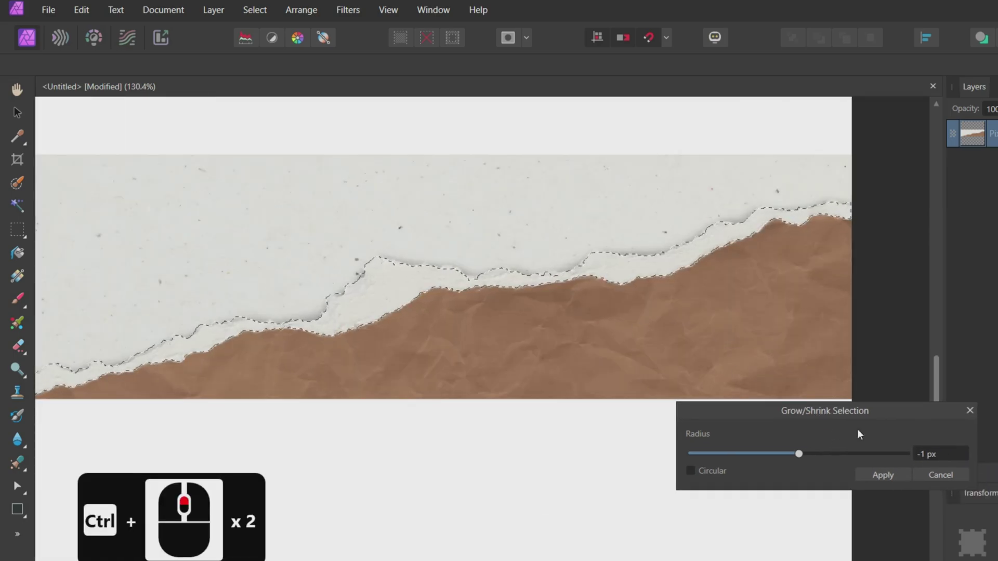
left_click(888, 476)
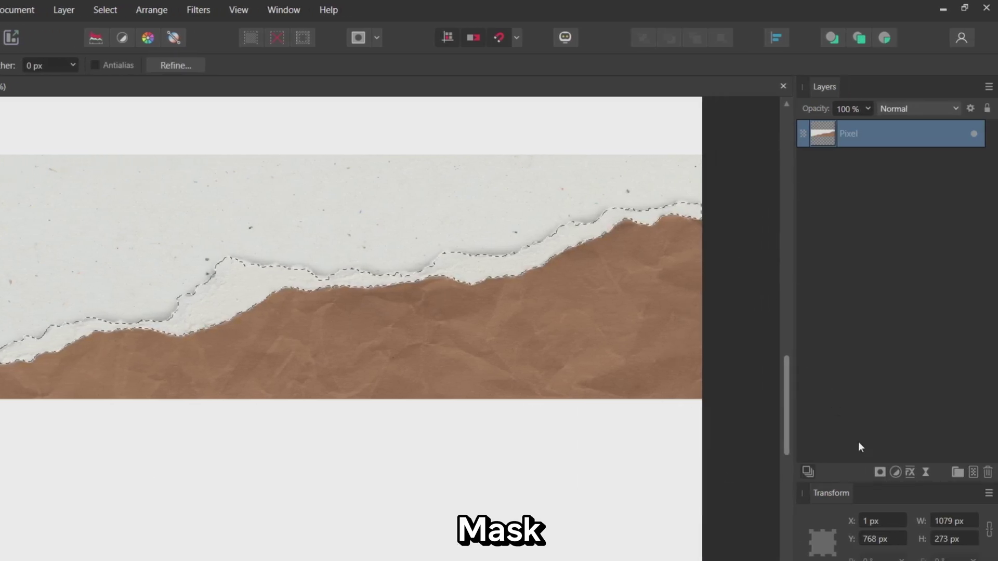
Mask the Pixel layer to the selection, deselect, and expand the layer to reveal its mask
left_click(881, 475)
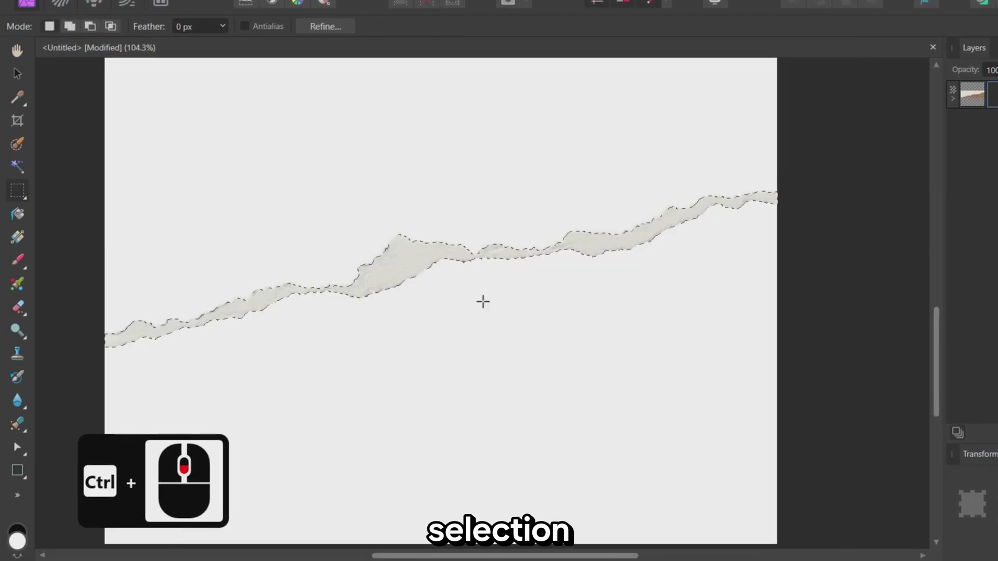
key("ctrl+d")
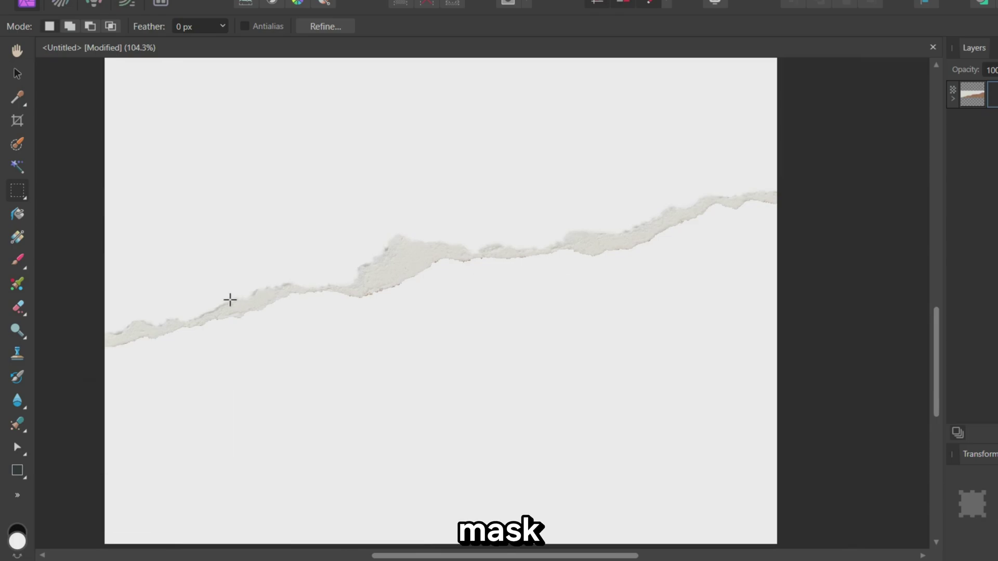
left_click(952, 100)
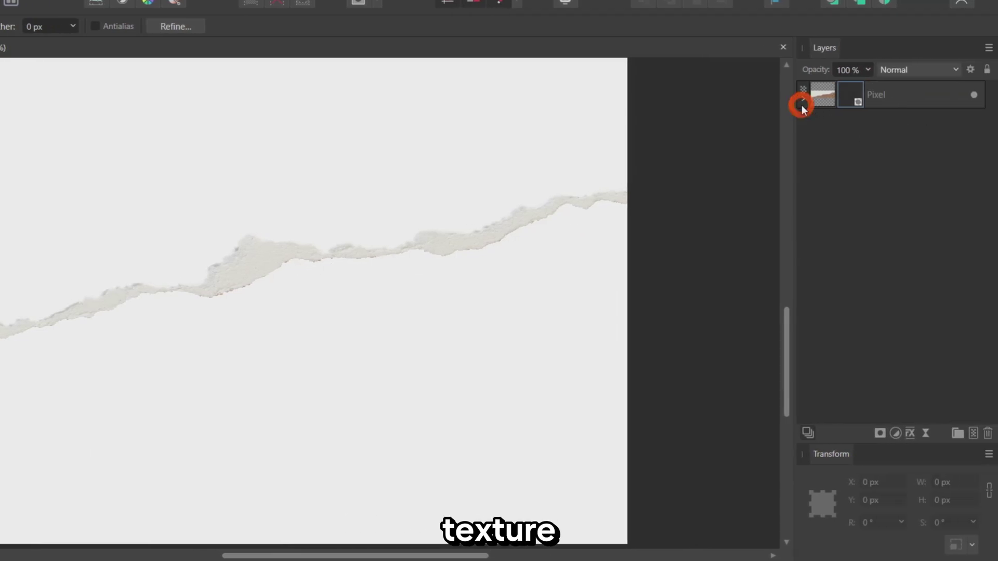
Touch up the mask's edges with the Paint Brush, then select the masked Pixel layer
scroll(515, 292, "up", 3)
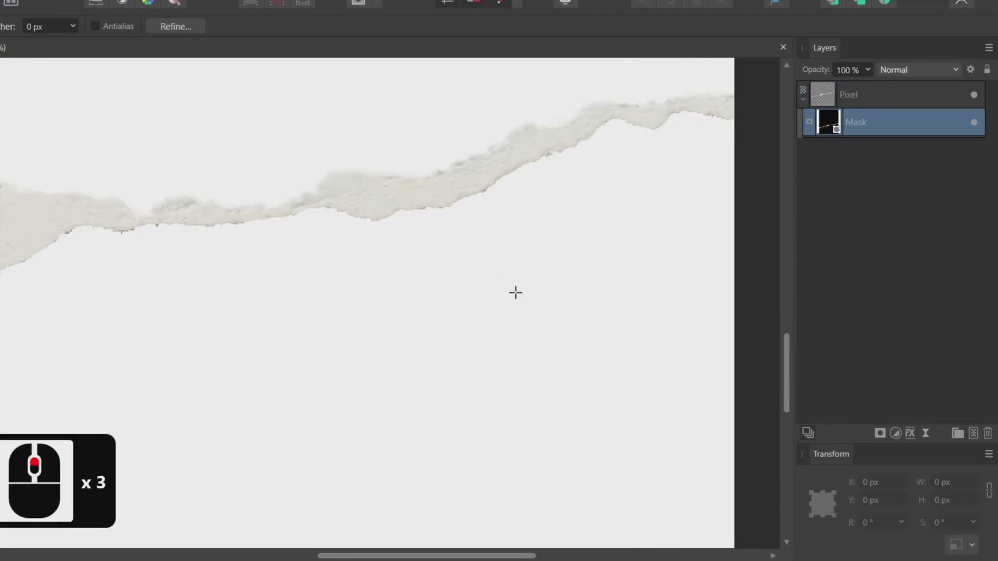
scroll(442, 260, "up", 3)
key("b")
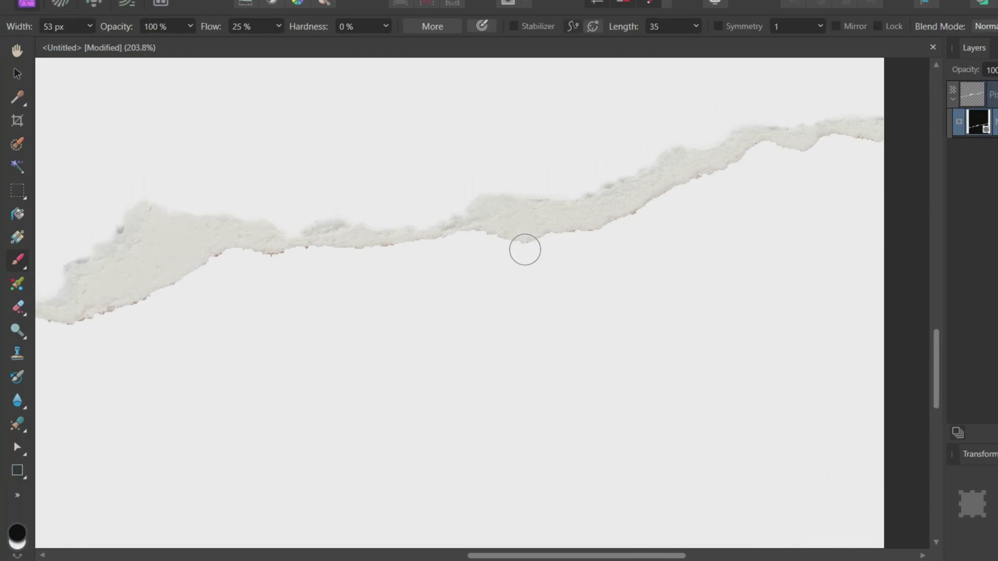
scroll(390, 238, "up", 2)
scroll(727, 182, "left", 10)
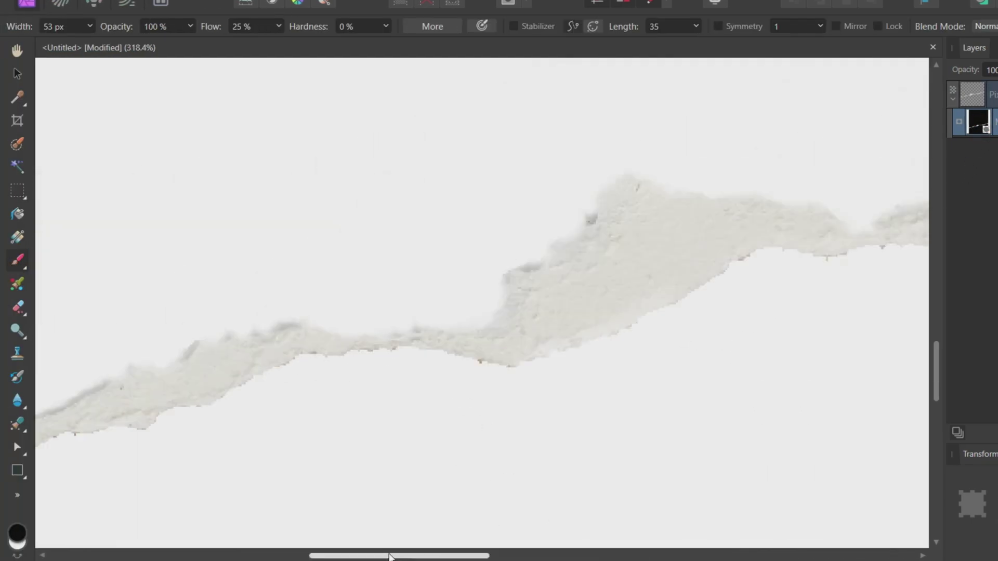
scroll(613, 281, "right", 5)
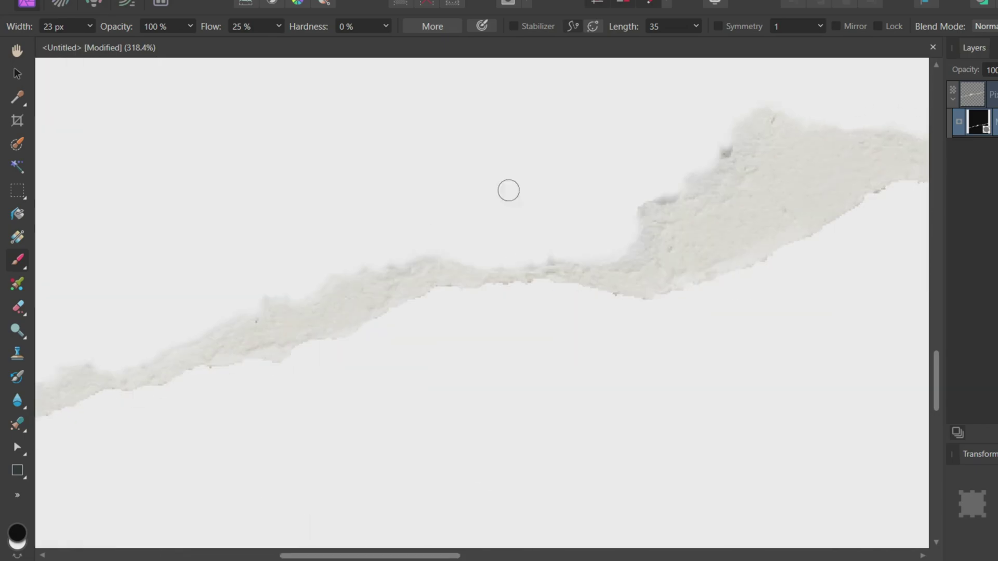
scroll(345, 523, "right", 8)
scroll(593, 183, "up", 2)
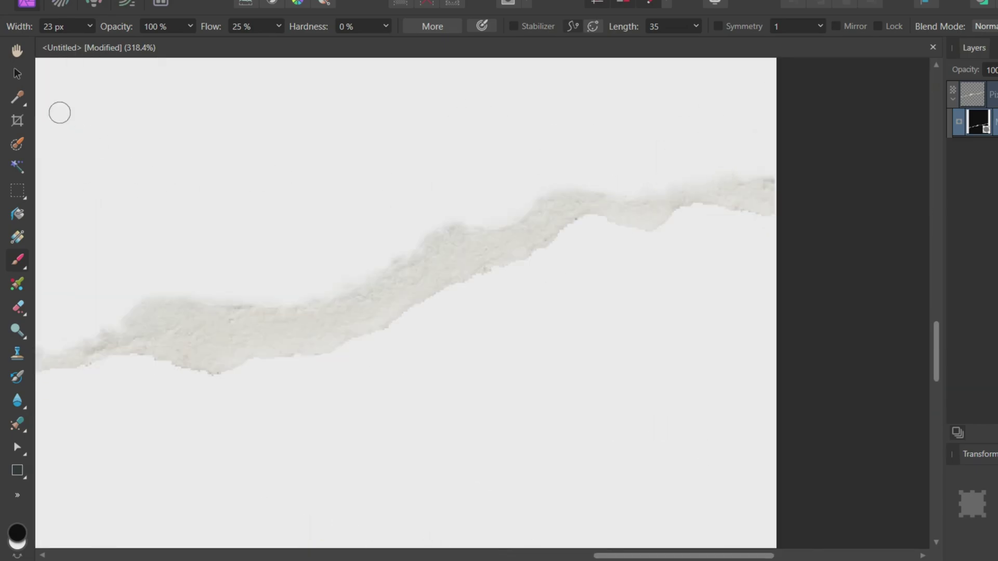
key("v")
scroll(547, 319, "down", 6)
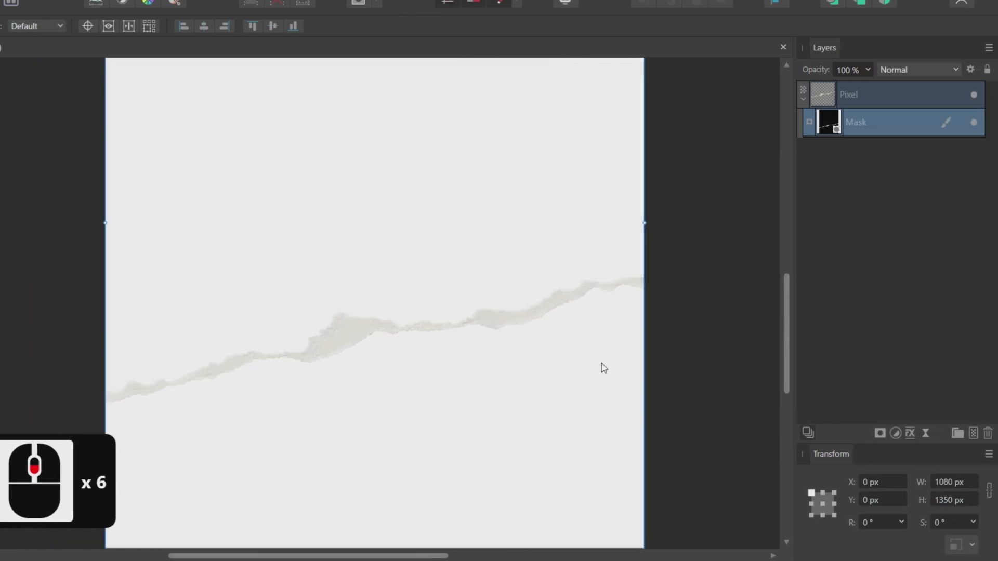
left_click(993, 94)
scroll(572, 249, "down", 3)
scroll(712, 207, "up", 1)
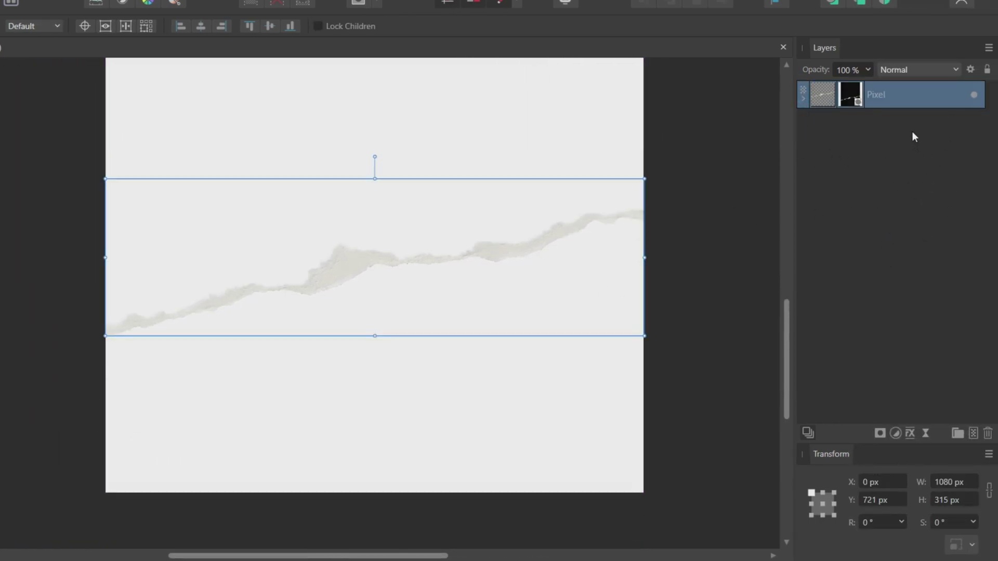
Duplicate the masked Pixel layer and Rasterize & Trim the upper copy to bake in its mask
key("ctrl+j")
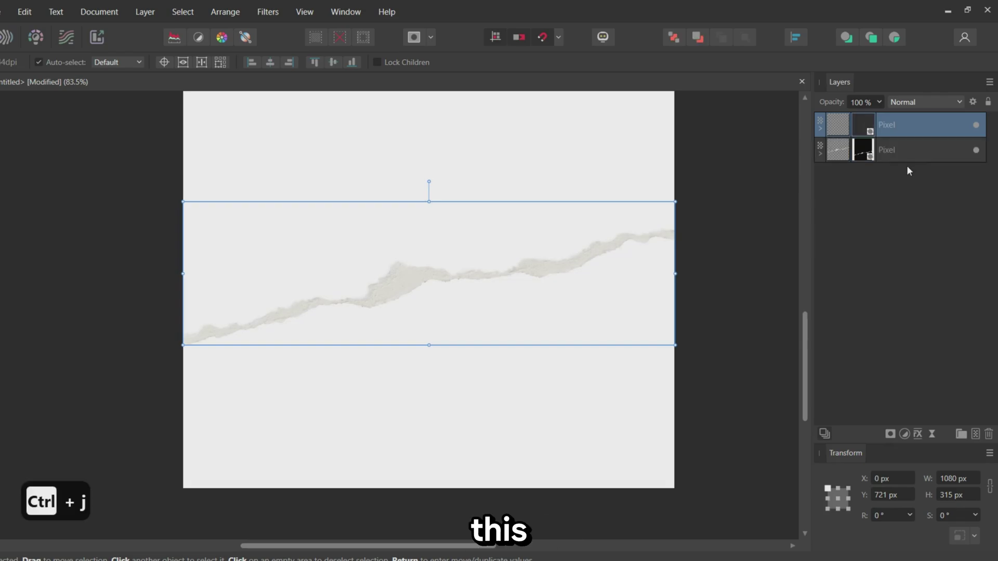
left_click(930, 150)
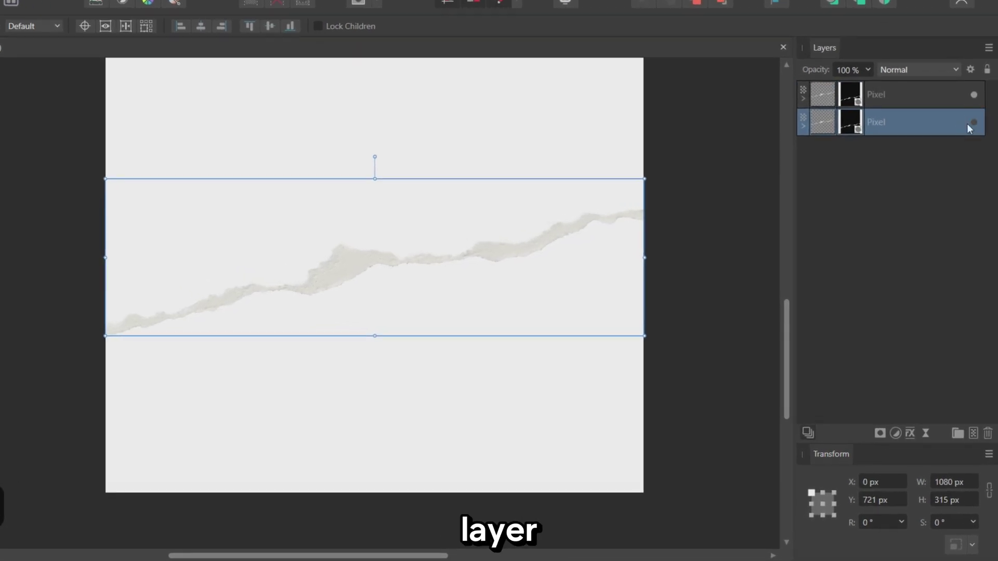
left_click(925, 92)
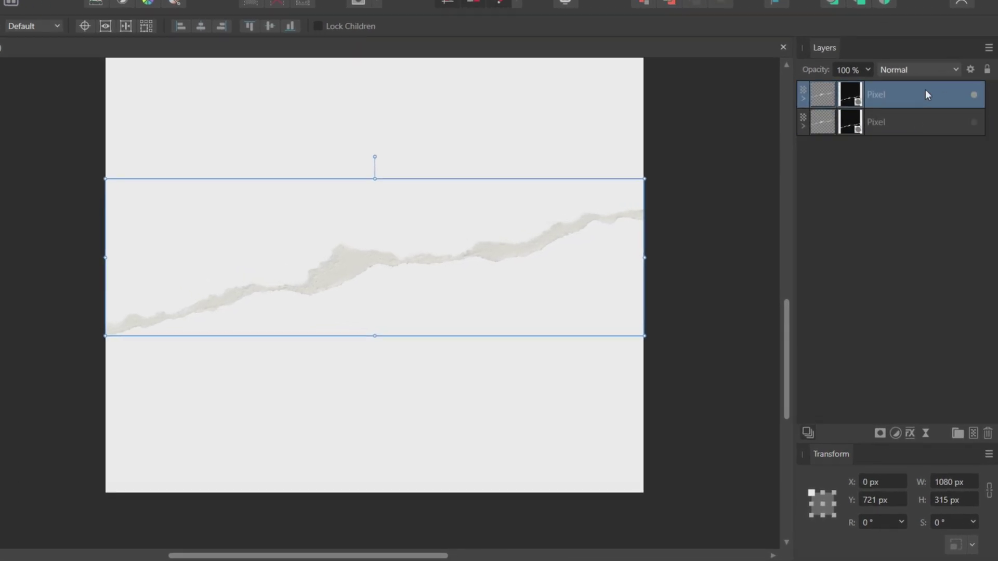
right_click(925, 92)
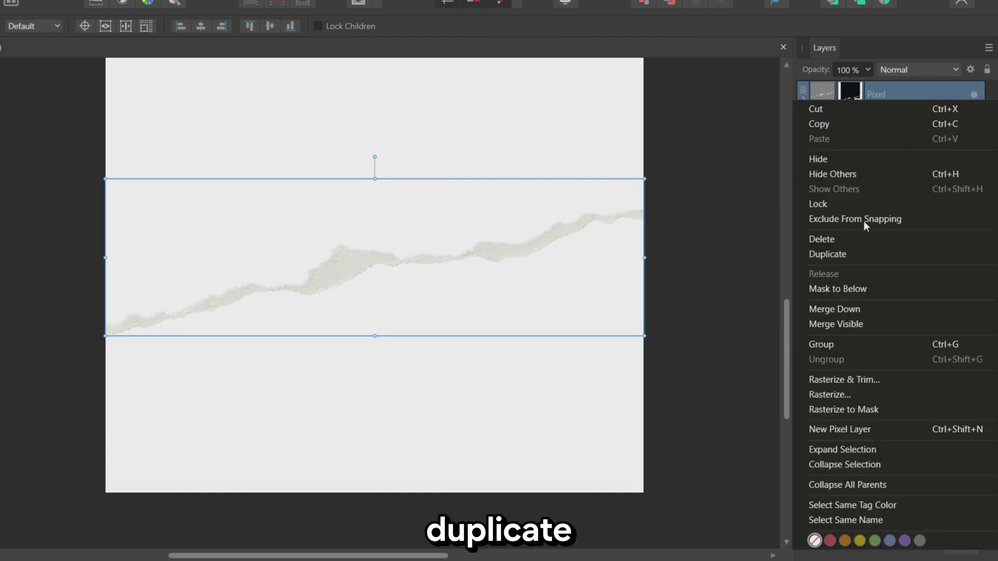
left_click(859, 380)
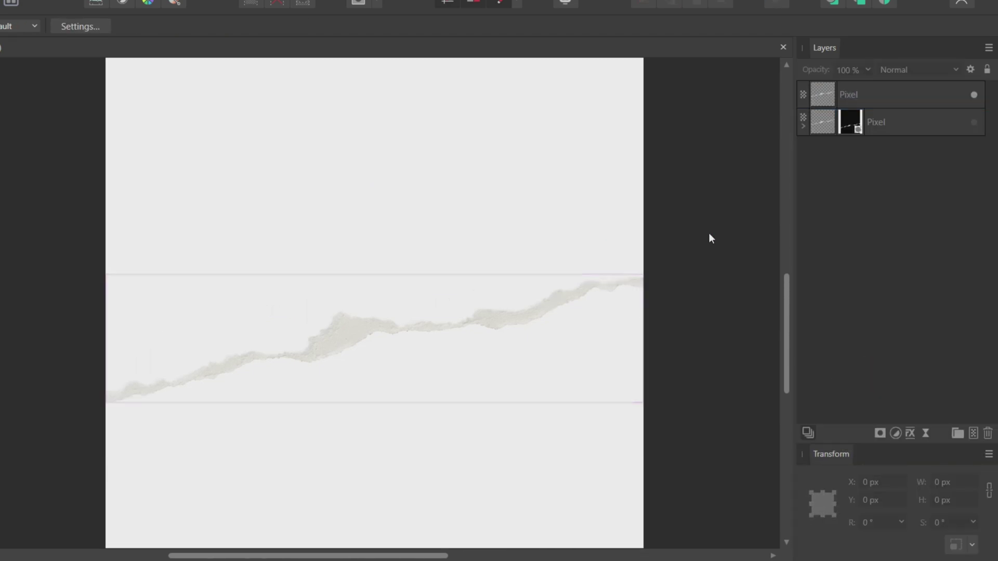
Move the torn-paper strip up to the middle of the page and zoom out
left_click(866, 93)
key("v")
left_click_drag(541, 338, 446, 204)
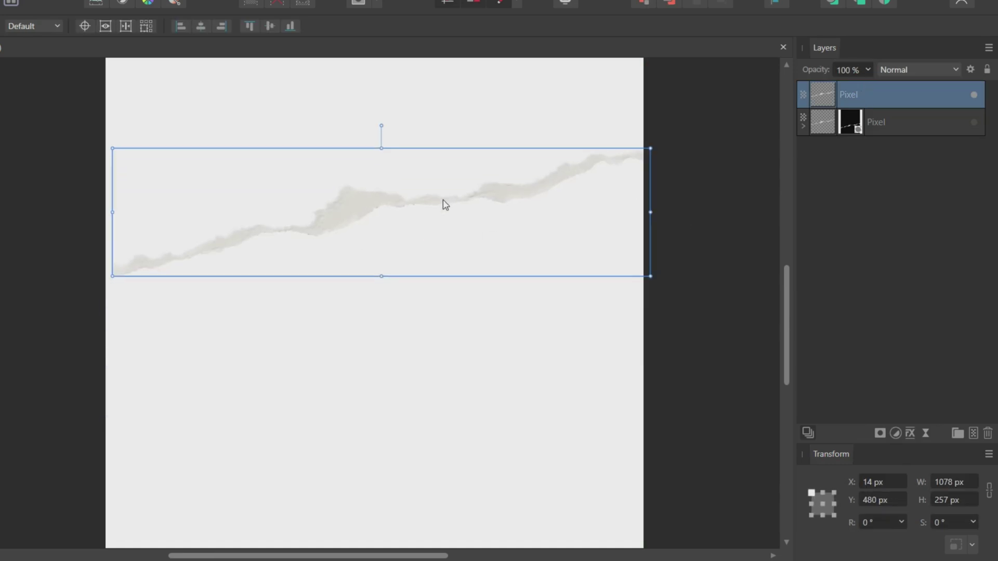
scroll(613, 221, "down", 2)
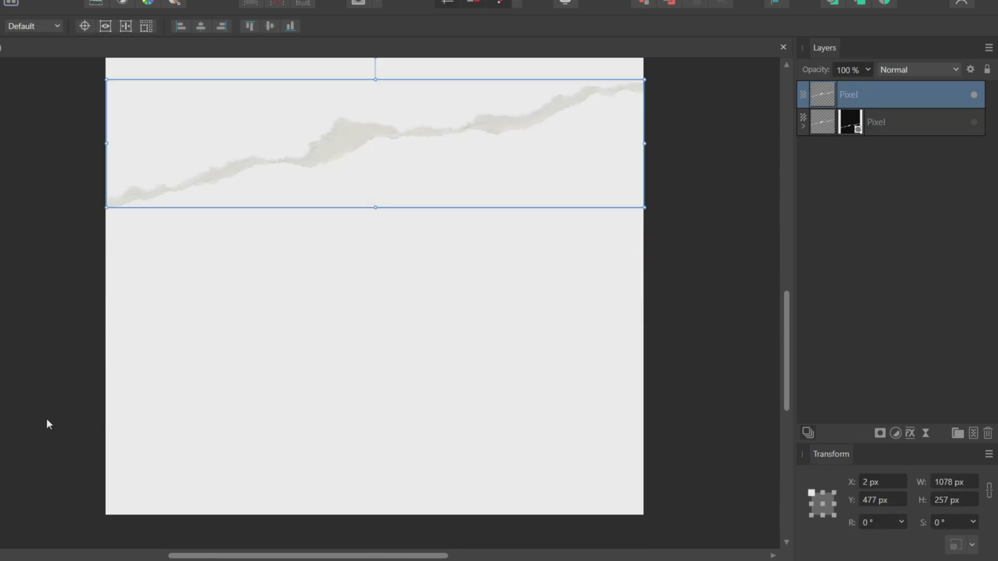
scroll(297, 341, "down", 2, "ctrl")
left_click(620, 314)
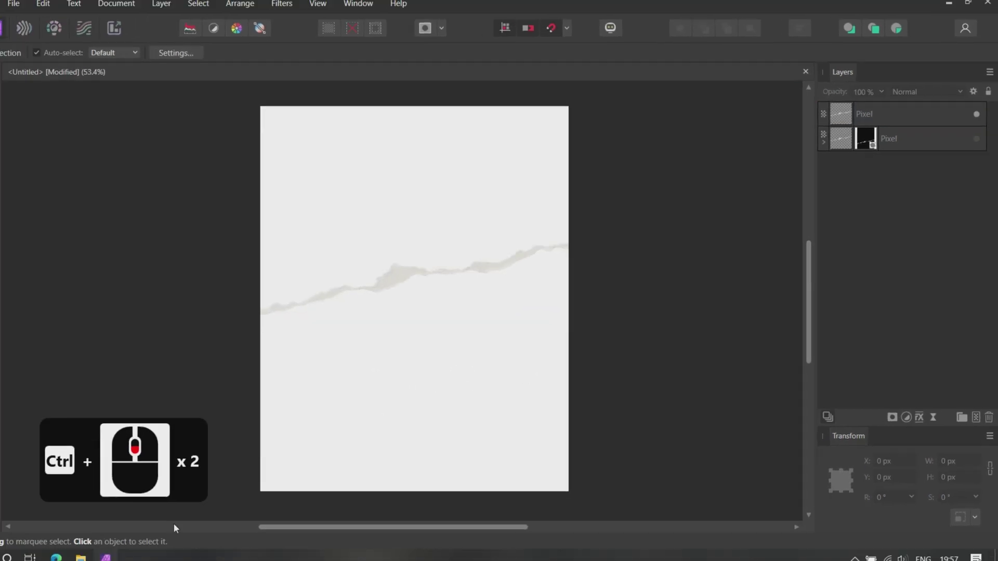
Drag portrait.jpg from File Explorer into the document and enlarge it to 1803 × 1803 px
left_click(87, 556)
left_click(133, 65)
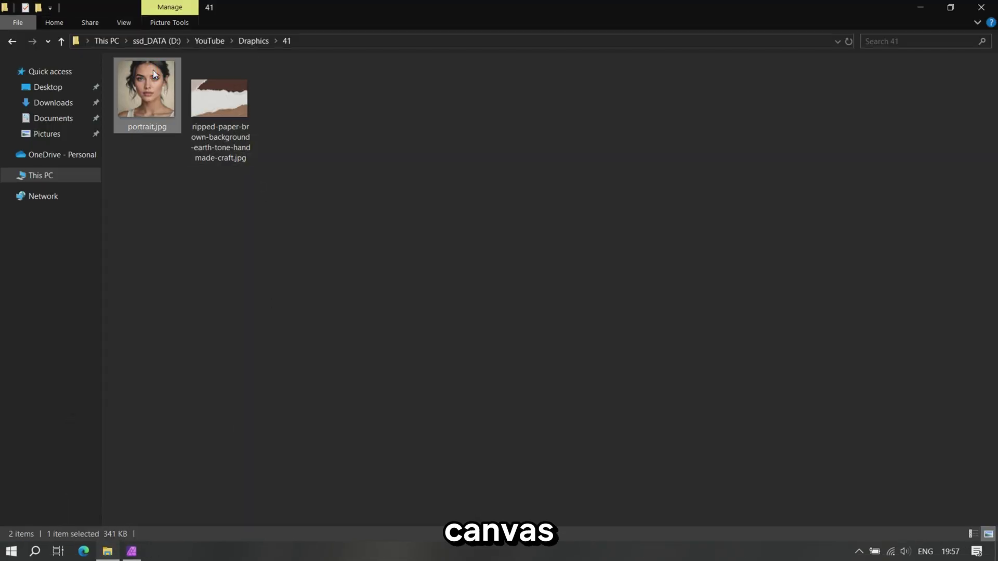
left_click_drag(153, 70, 362, 315)
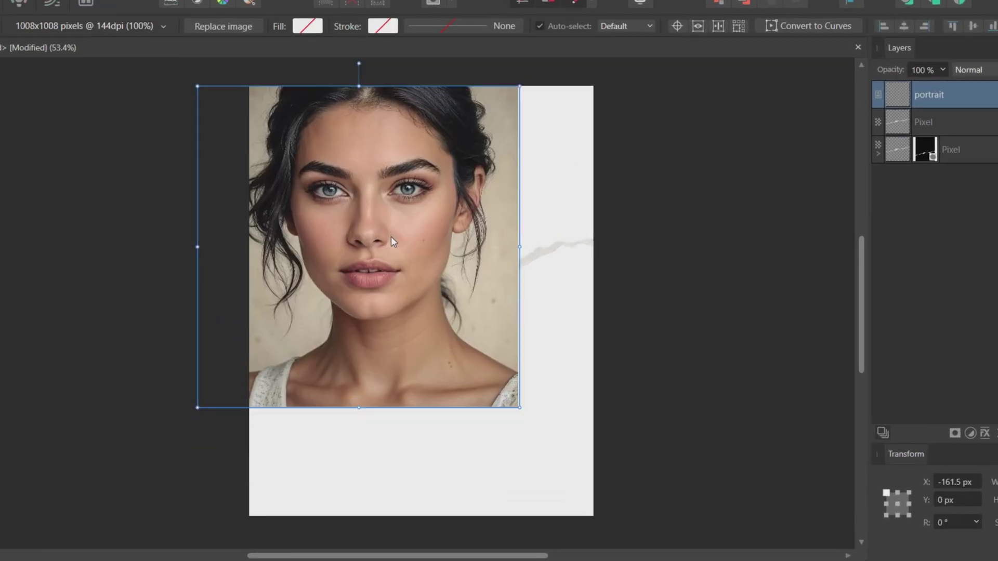
left_click_drag(520, 409, 447, 337)
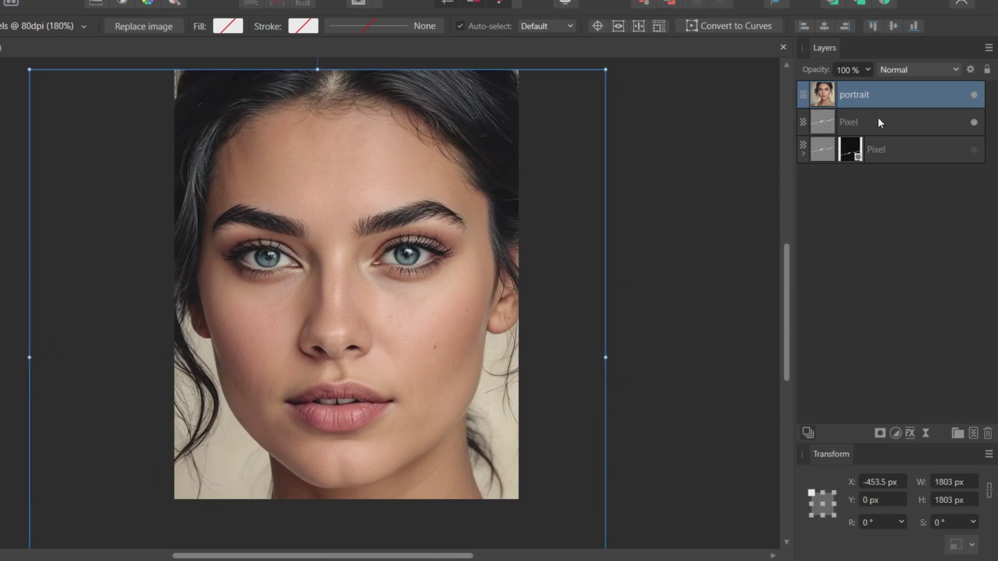
Stack the torn-paper strip above the portrait, move it to the forehead and widen it to 2060 × 491.1 px
left_click(883, 125)
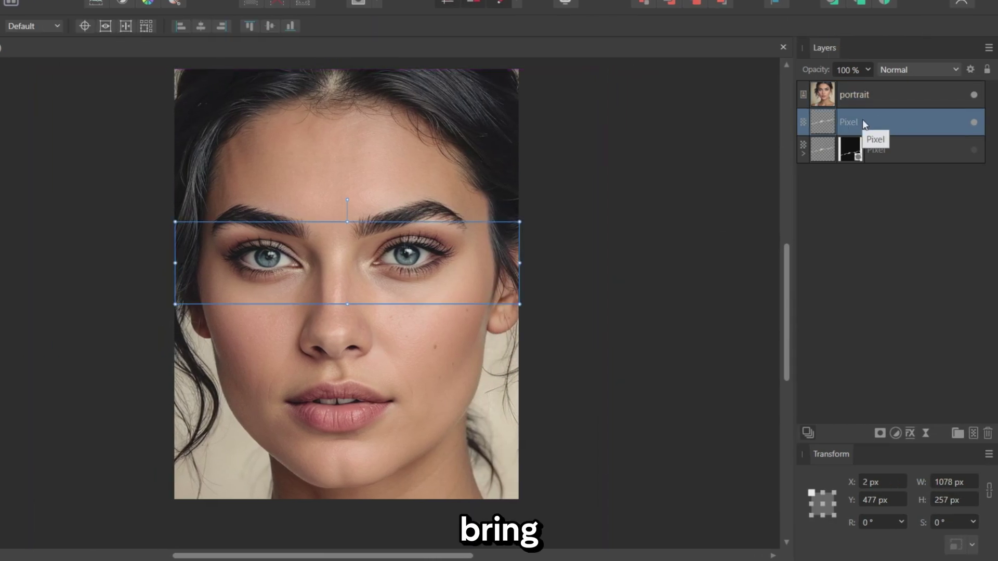
left_click_drag(863, 119, 867, 86)
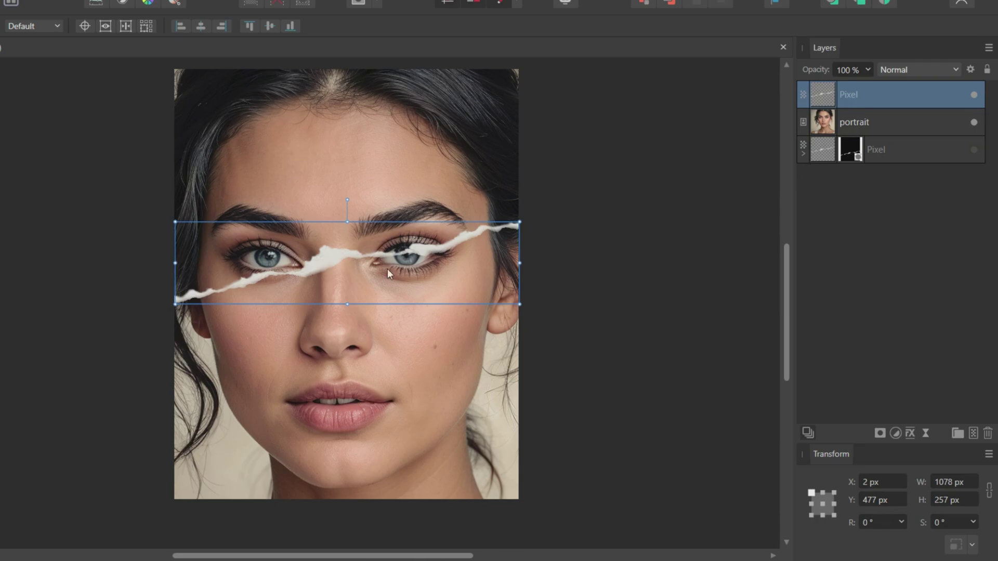
left_click_drag(385, 267, 332, 173)
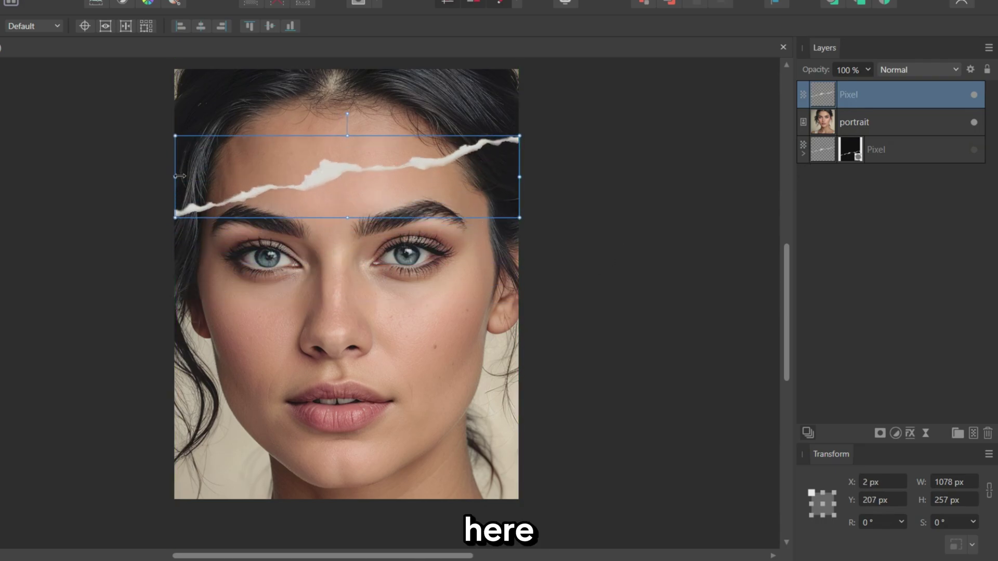
left_click_drag(179, 176, 4, 171)
left_click_drag(326, 149, 400, 159)
Undo the accidental portrait shift and rotate the torn-paper strip to -4.5°
left_click(637, 126)
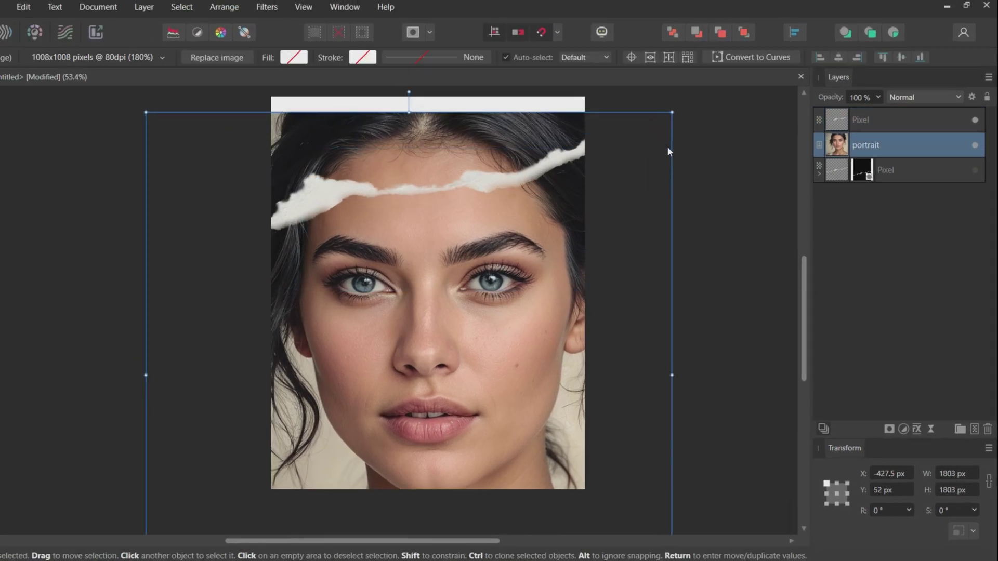
key("ctrl+z")
left_click(909, 121)
left_click_drag(661, 135, 669, 199)
left_click(669, 199)
left_click(858, 125)
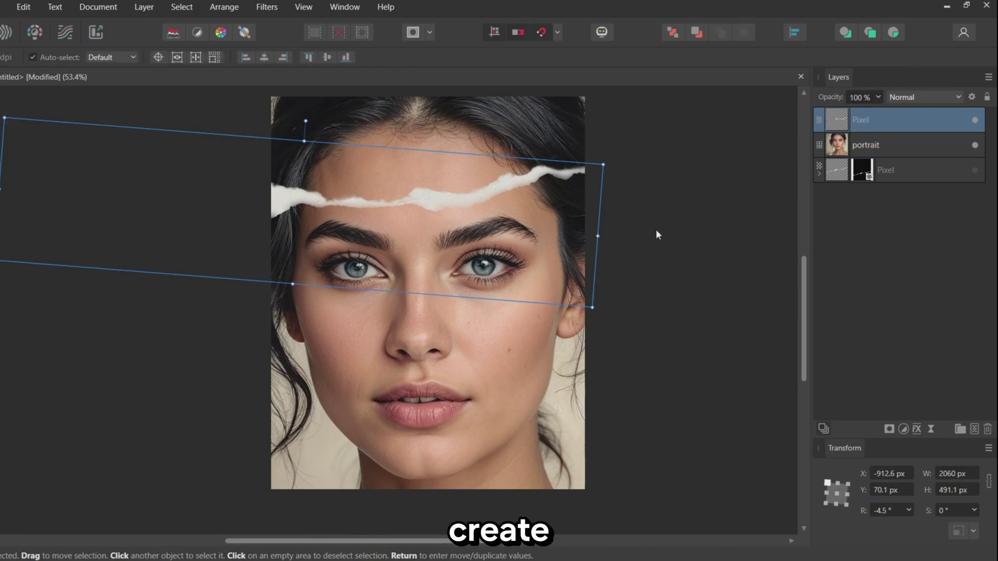
Duplicate the torn-paper strip and move the copy down the face
key("ctrl+j")
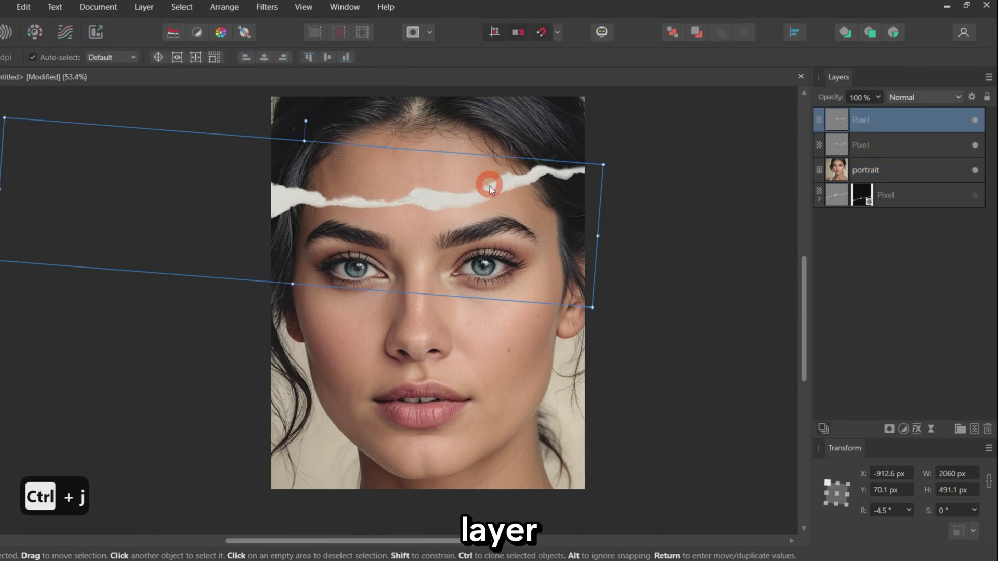
left_click_drag(490, 192, 541, 334)
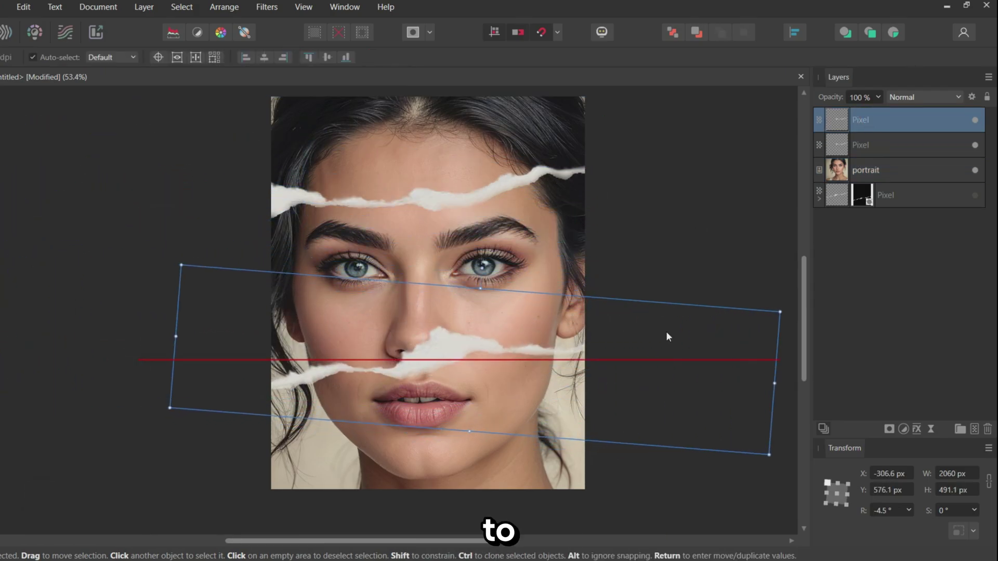
left_click_drag(667, 336, 691, 310)
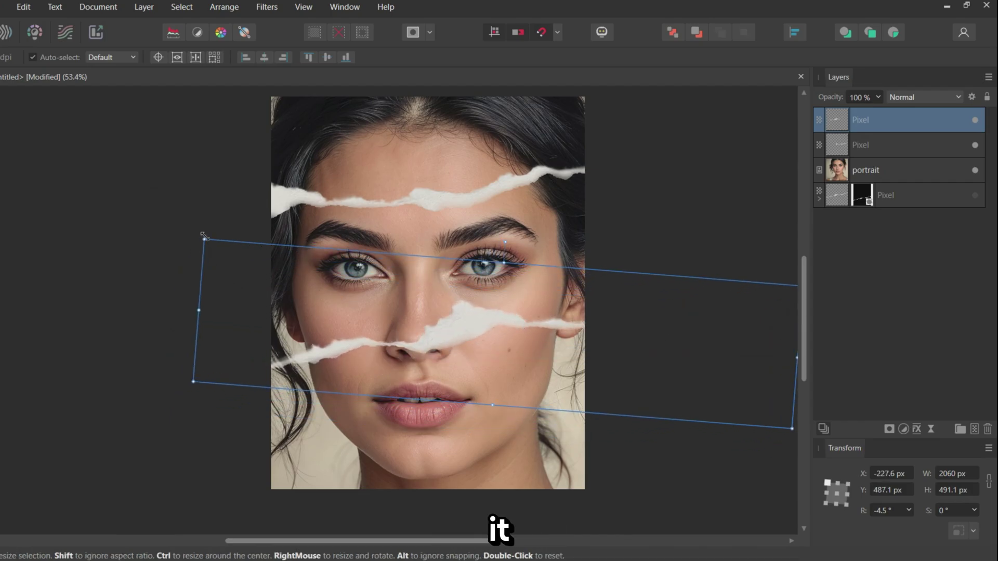
Flip the copied strip vertically, rotate it to -169° and place it across the nose
left_click(224, 6)
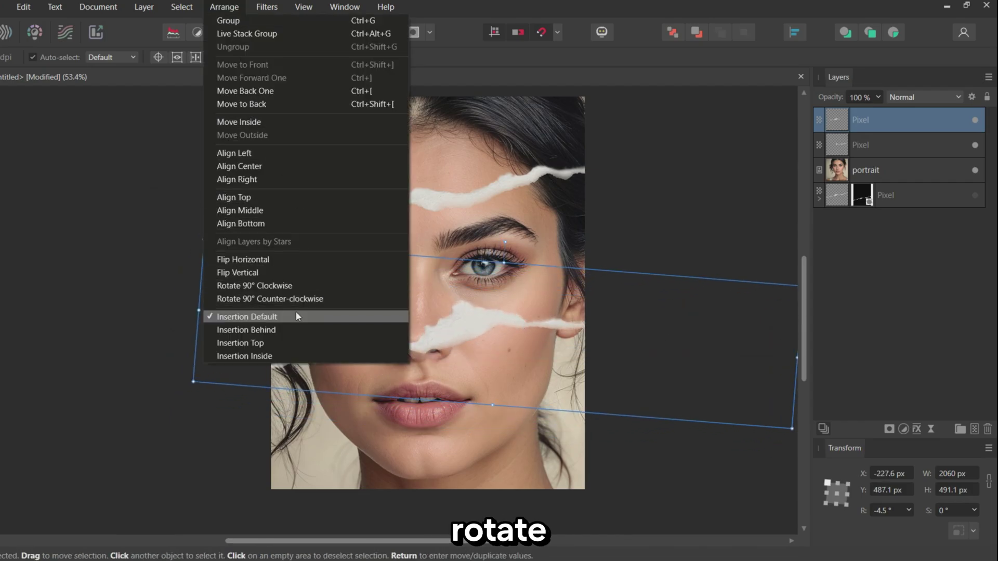
left_click(260, 272)
left_click_drag(660, 341, 685, 338)
left_click_drag(780, 226, 766, 196)
left_click_drag(513, 335, 522, 323)
Switch to the Freehand Selection Tool with its type set to Polygonal
left_click(648, 132)
scroll(389, 180, "up", 3)
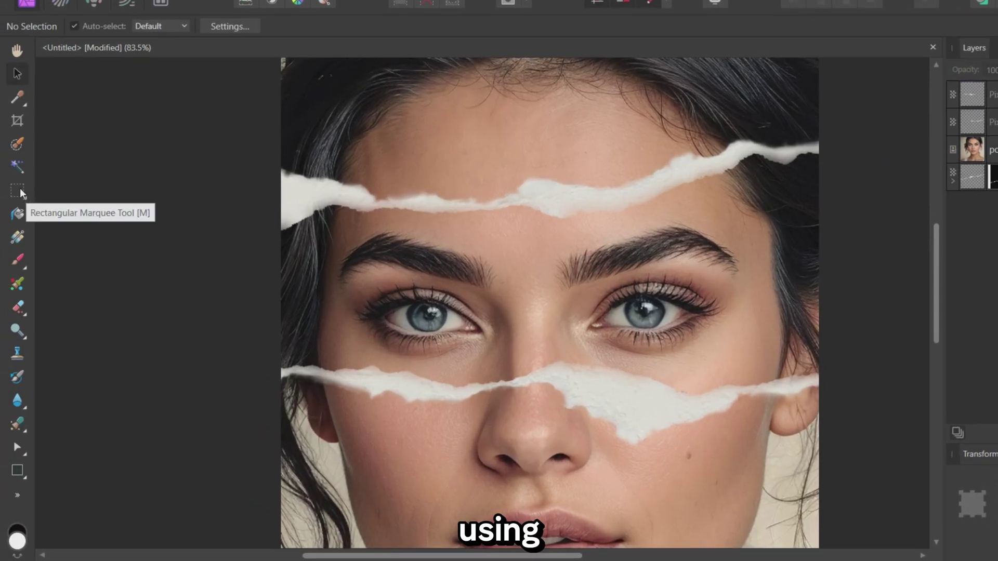
left_click(21, 194)
left_click(81, 265)
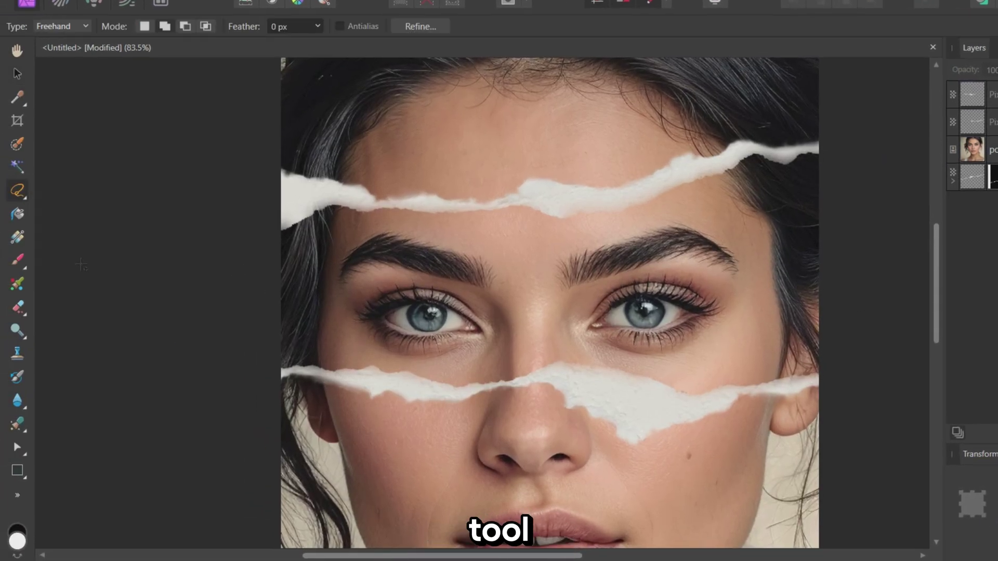
left_click(87, 28)
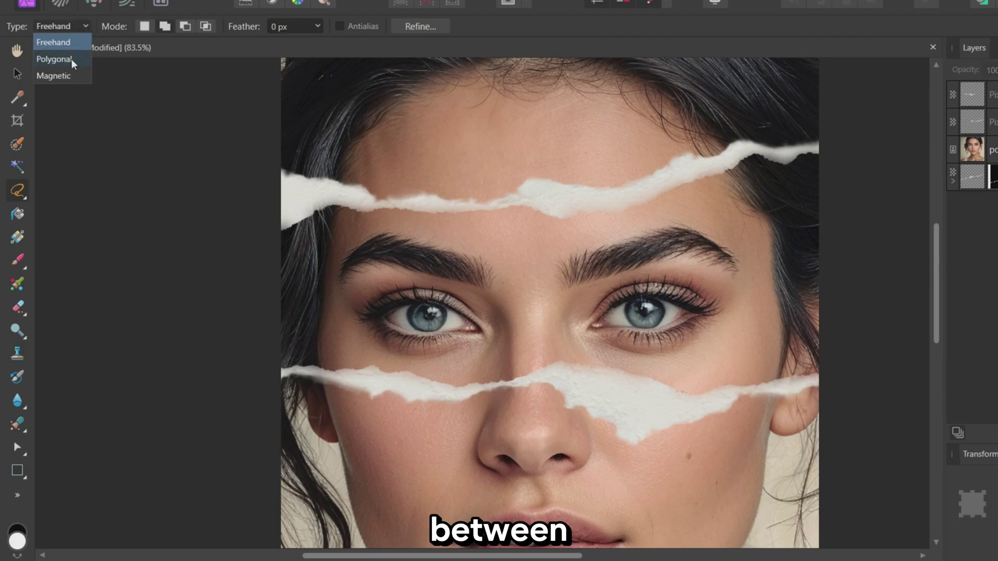
left_click(54, 59)
left_click(144, 27)
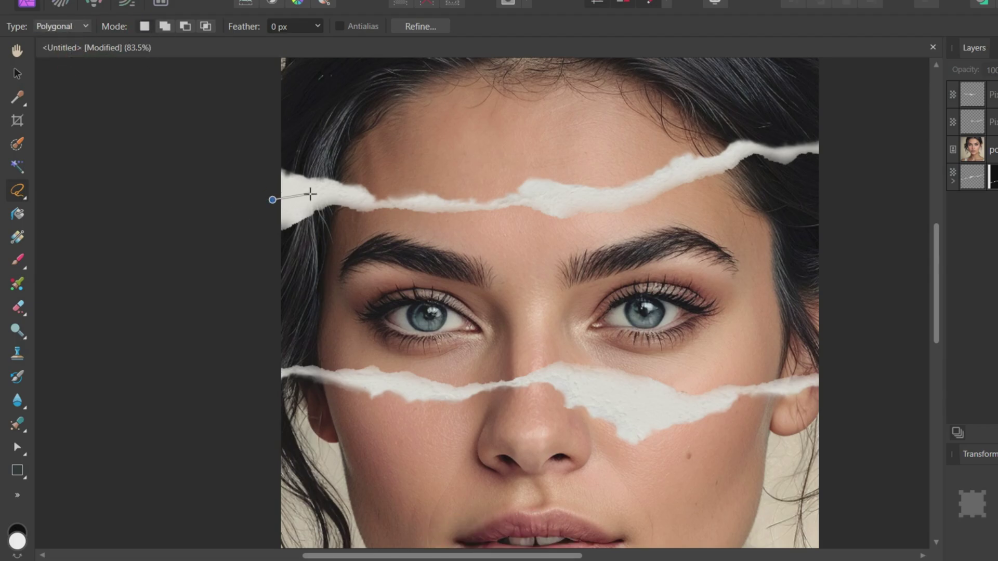
Trace a polygonal outline along the upper tear to its right end
left_click(313, 194)
left_click(489, 207)
left_click(543, 191)
left_click(577, 199)
left_click(672, 180)
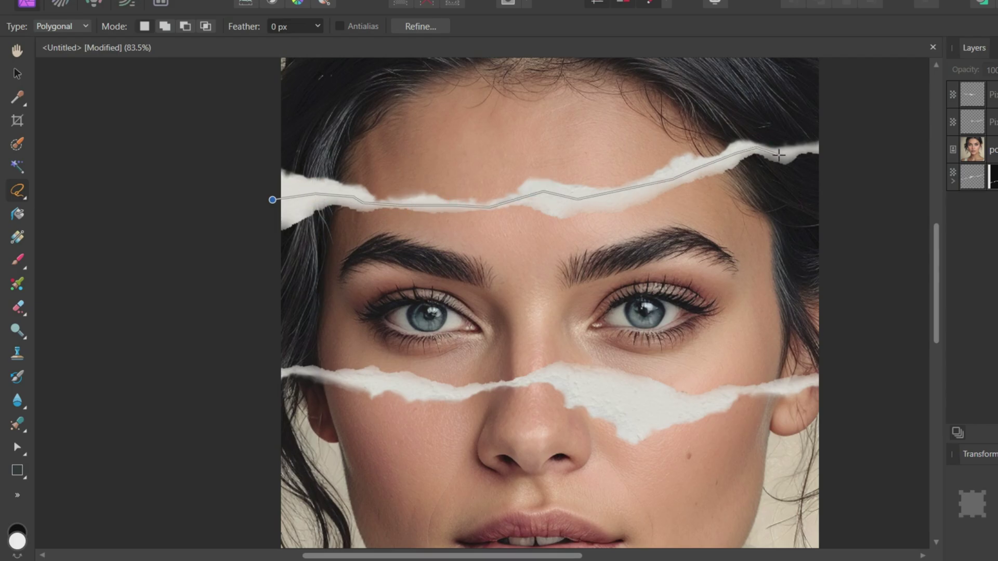
left_click(783, 155)
left_click(819, 148)
left_click(844, 148)
Trace back along the lower tear and close the selection around the eye band
left_click(837, 386)
left_click(611, 397)
left_click(557, 379)
left_click(439, 393)
left_click(287, 372)
left_click(251, 380)
left_click(272, 199)
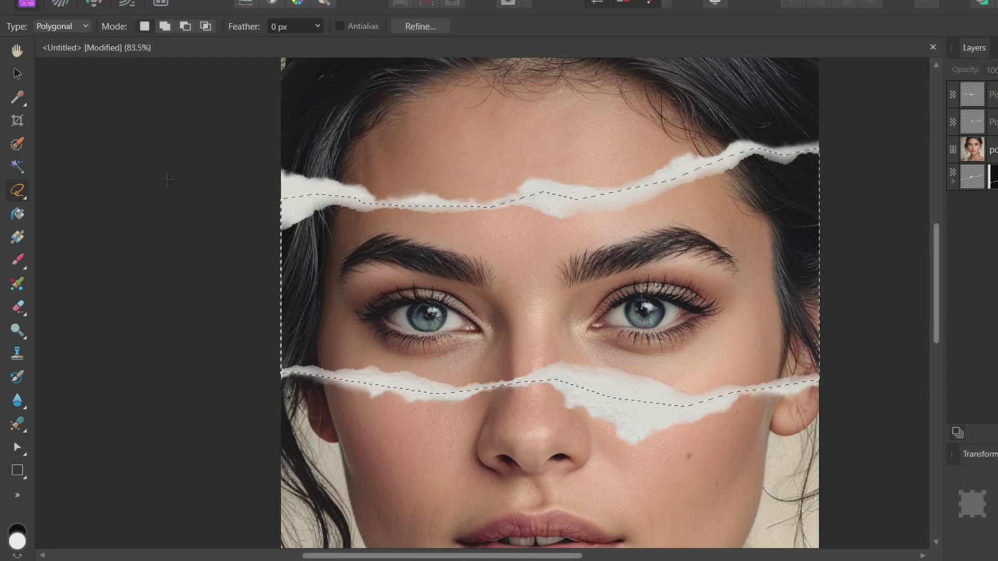
left_click(17, 74)
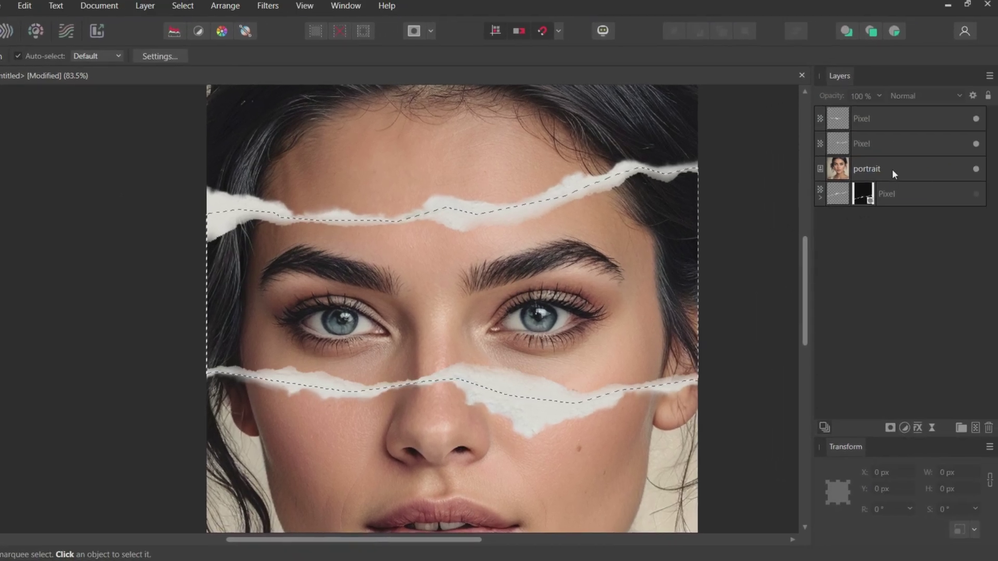
Duplicate the portrait layer, mask the copy to the selected eye band, then deselect
left_click(991, 150)
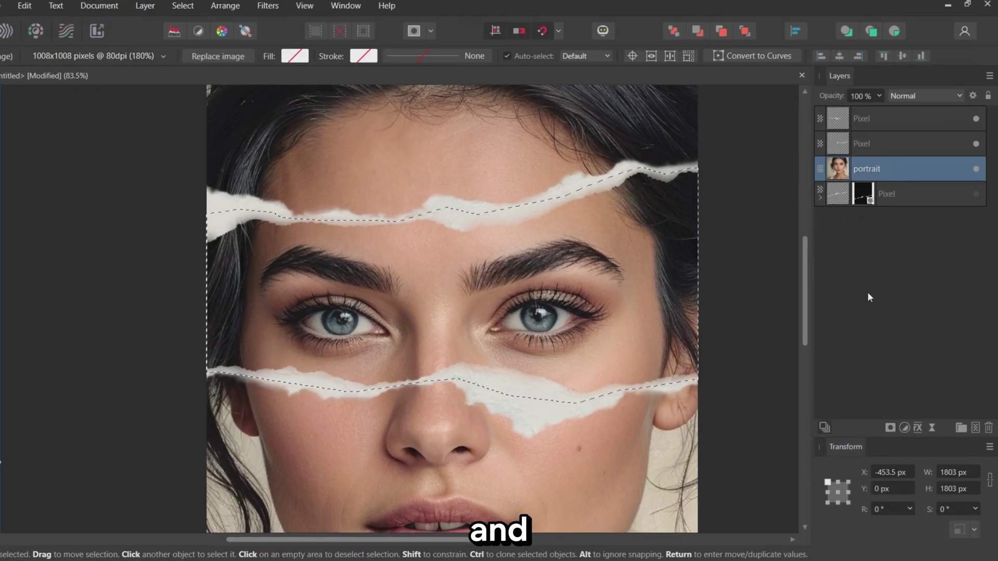
key("ctrl+j")
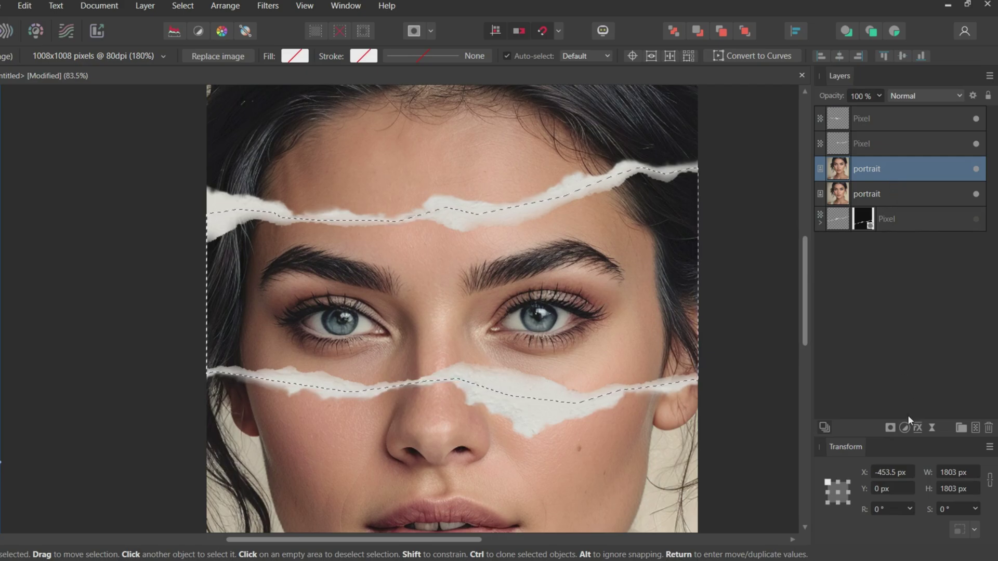
left_click(890, 427)
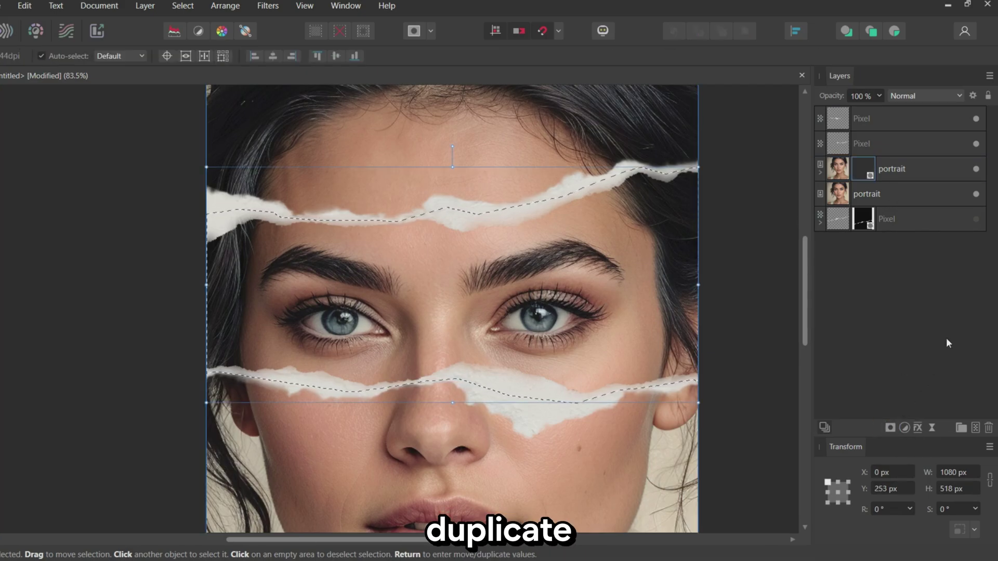
left_click(975, 194)
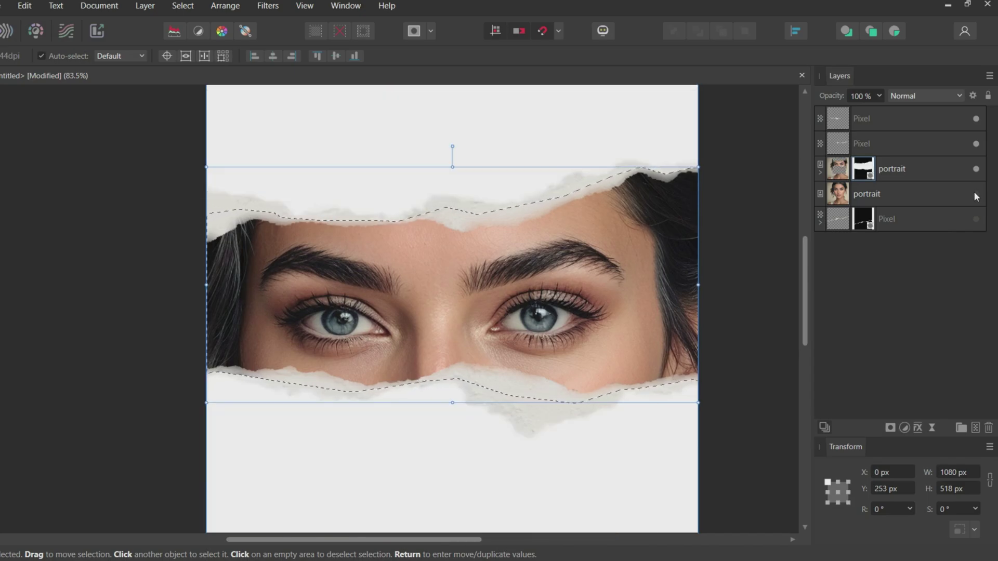
left_click(975, 193)
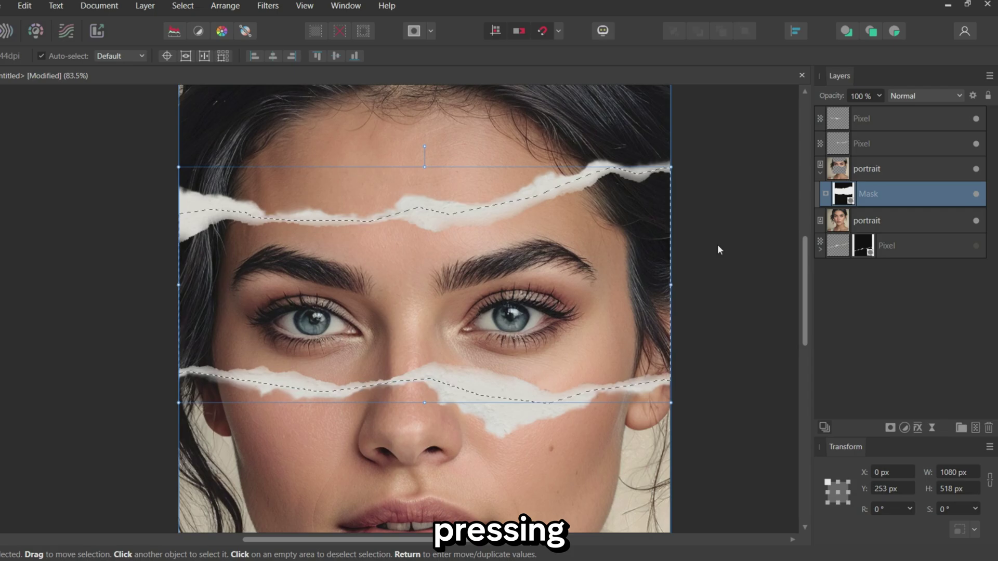
key("ctrl+d")
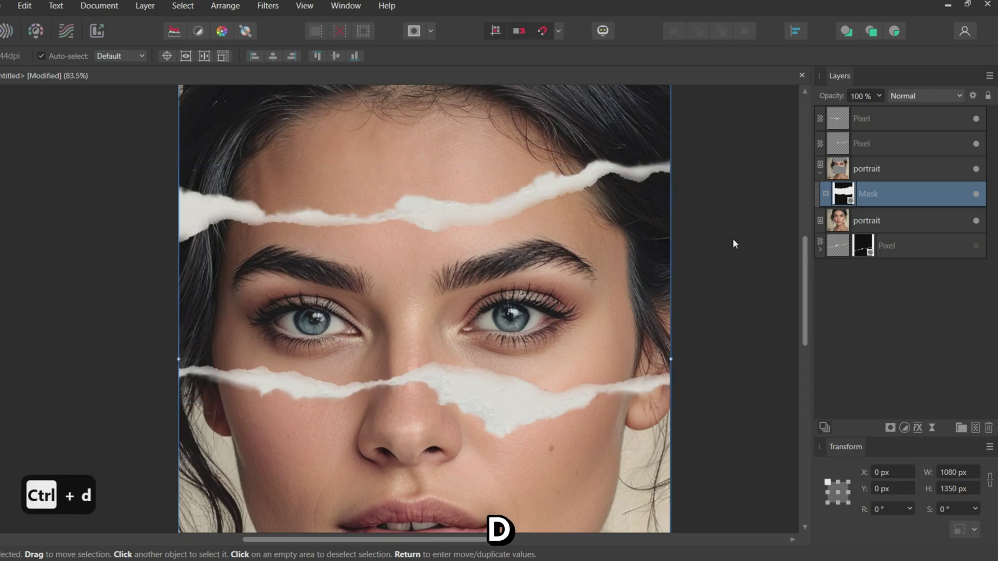
Add a Black and White adjustment to the portrait copy: Red 0%, Yellow 30%, Blue −100%
left_click(895, 171)
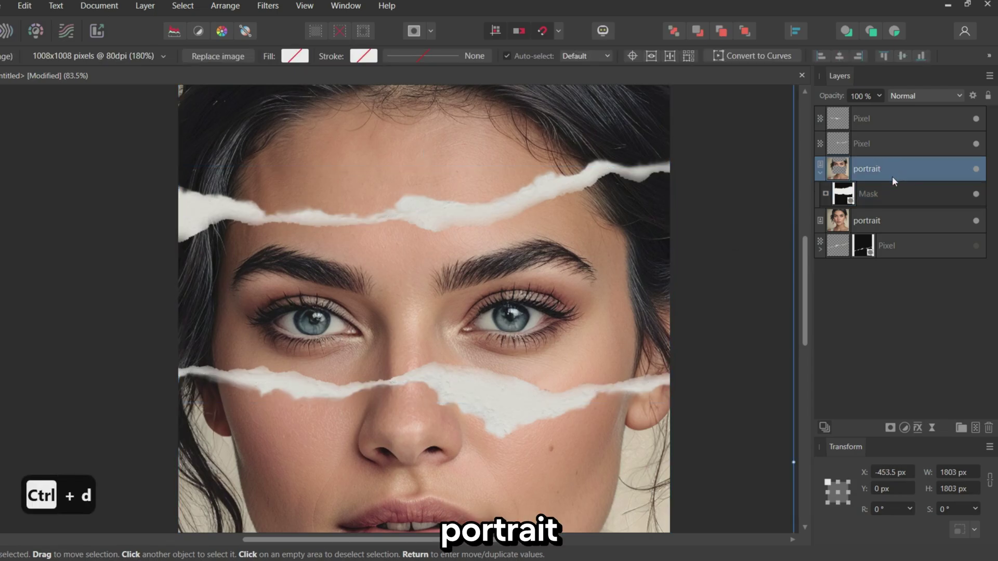
left_click(905, 428)
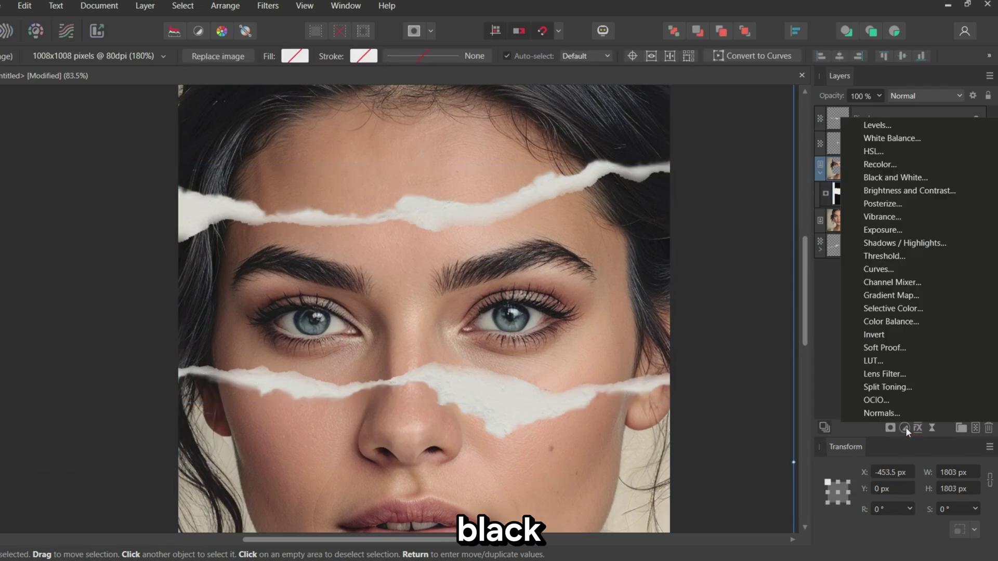
left_click(913, 179)
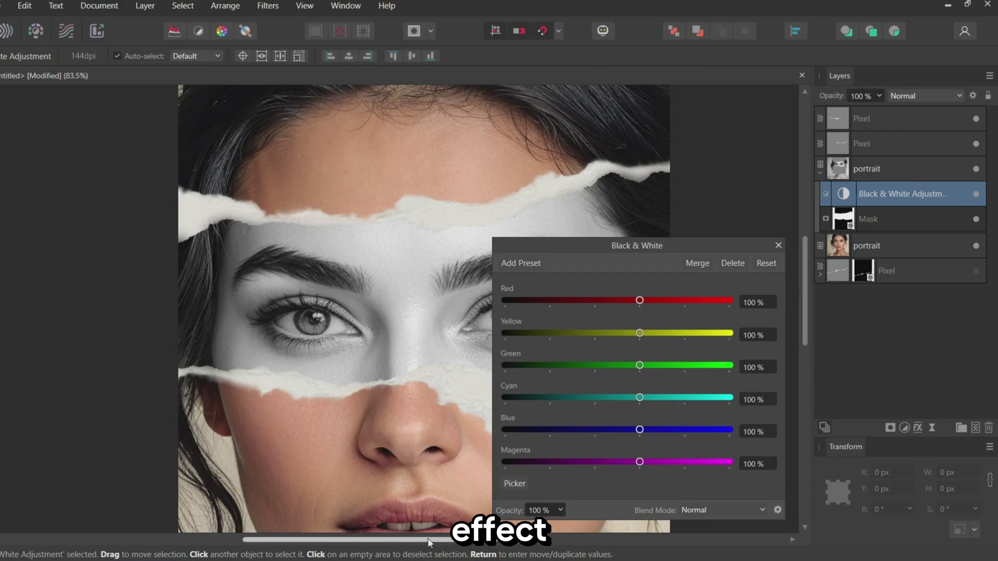
left_click_drag(429, 542, 541, 543)
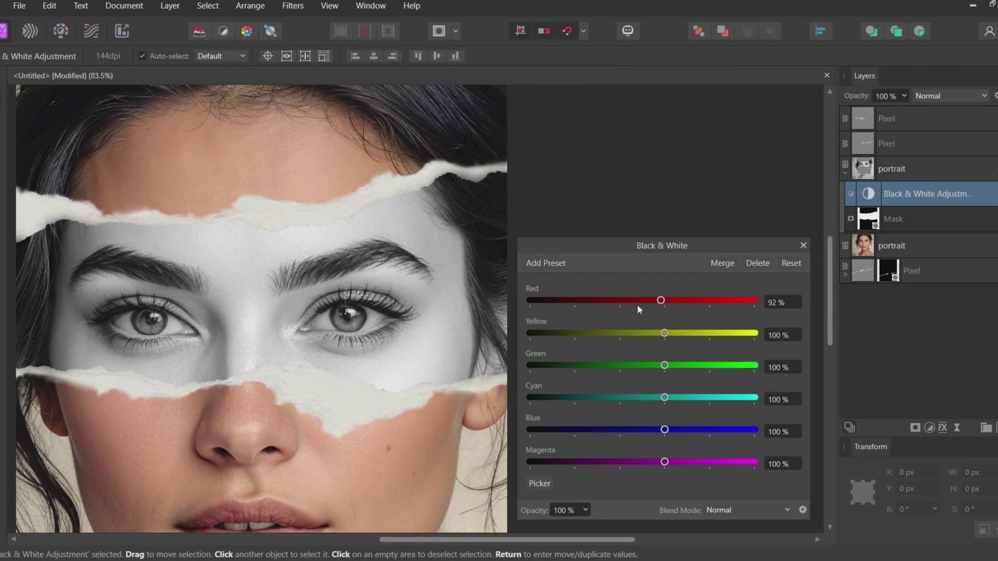
left_click_drag(635, 304, 618, 302)
left_click_drag(664, 333, 635, 333)
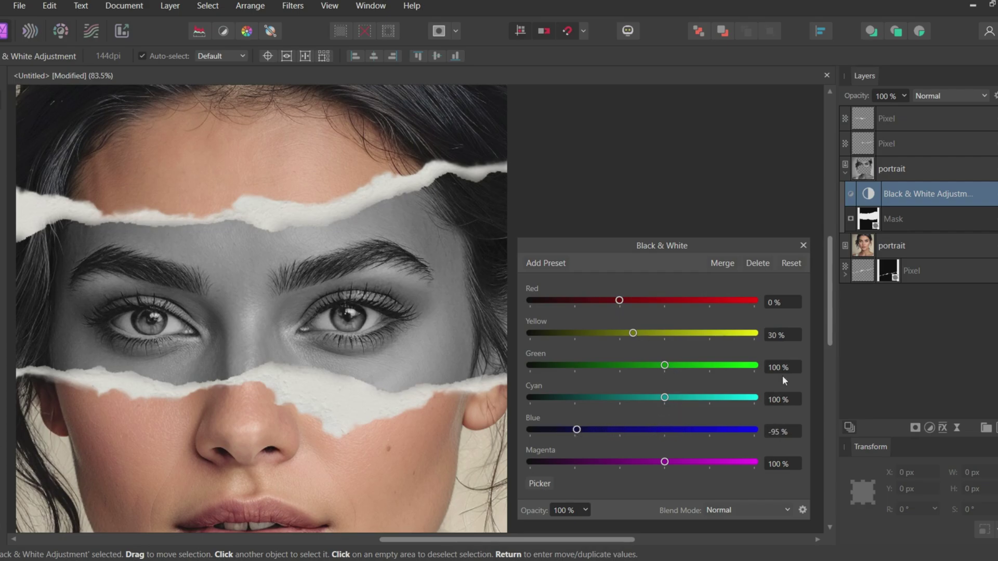
left_click(803, 245)
left_click_drag(568, 539, 456, 545)
scroll(498, 351, "down", 1)
scroll(498, 354, "down", 2)
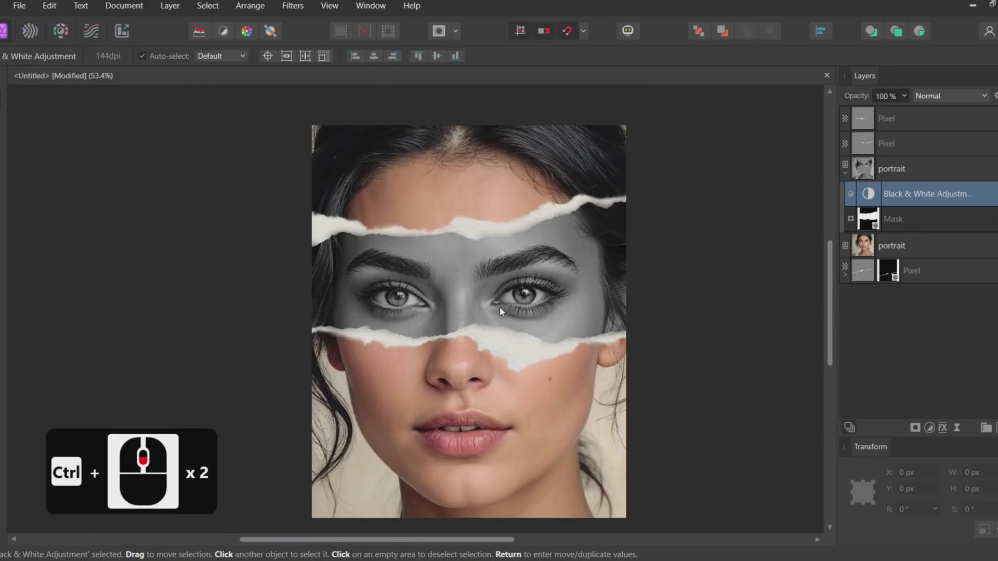
scroll(501, 291, "up", 1)
Add a blank pixel layer above the portrait copy and mask it to the eye-band selection
left_click(951, 171)
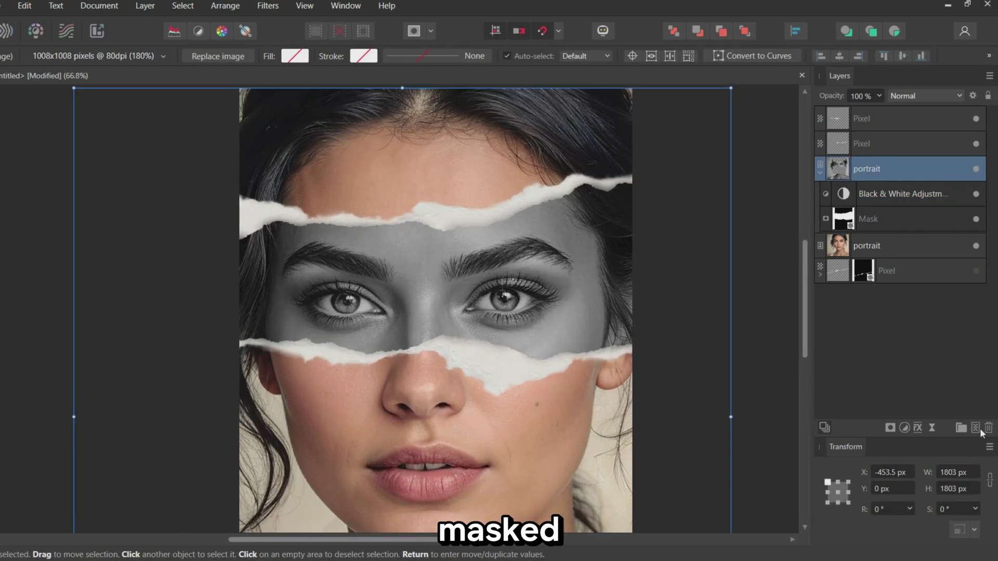
left_click(979, 430)
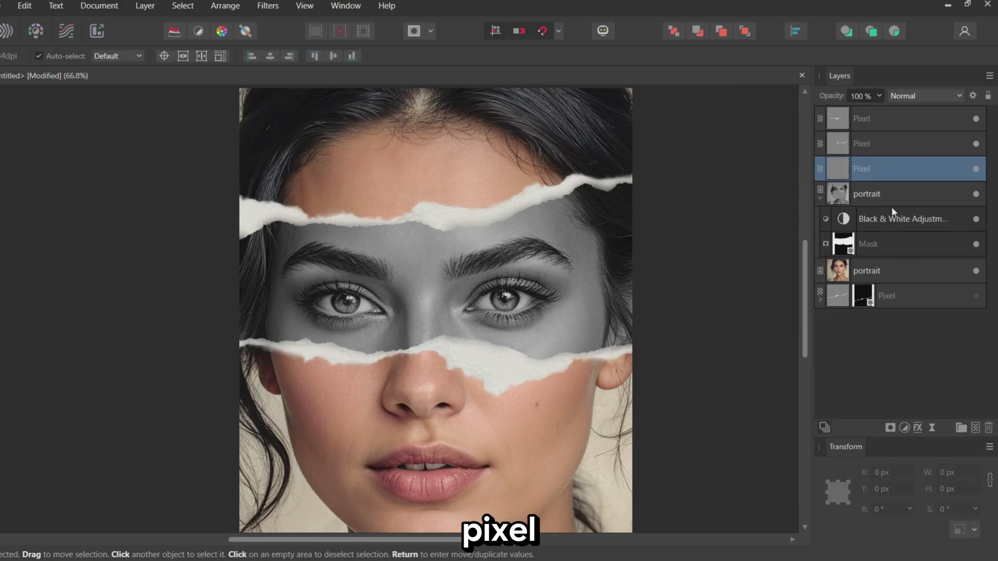
left_click(884, 196)
left_click(872, 171)
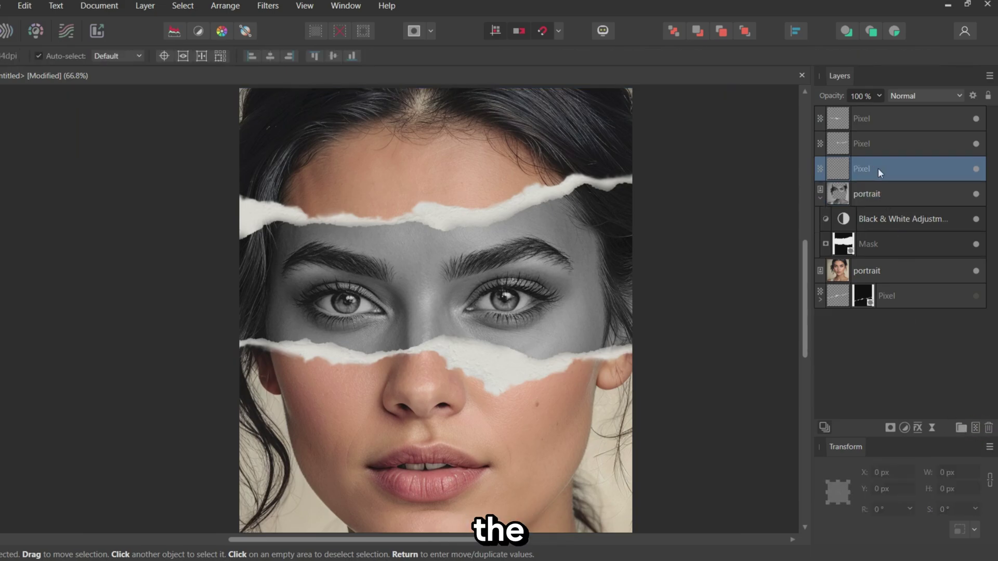
left_click(845, 245, "ctrl")
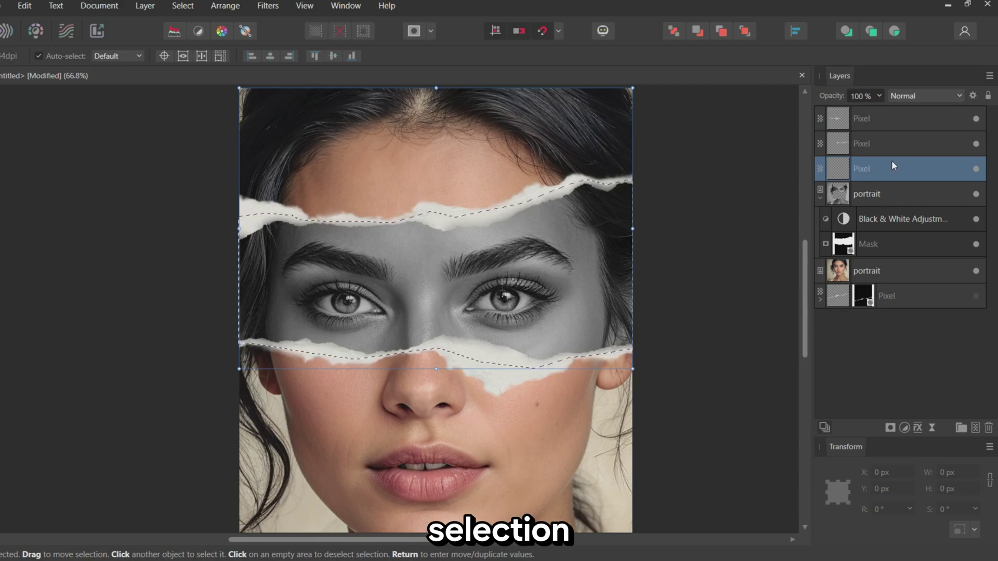
left_click(890, 427)
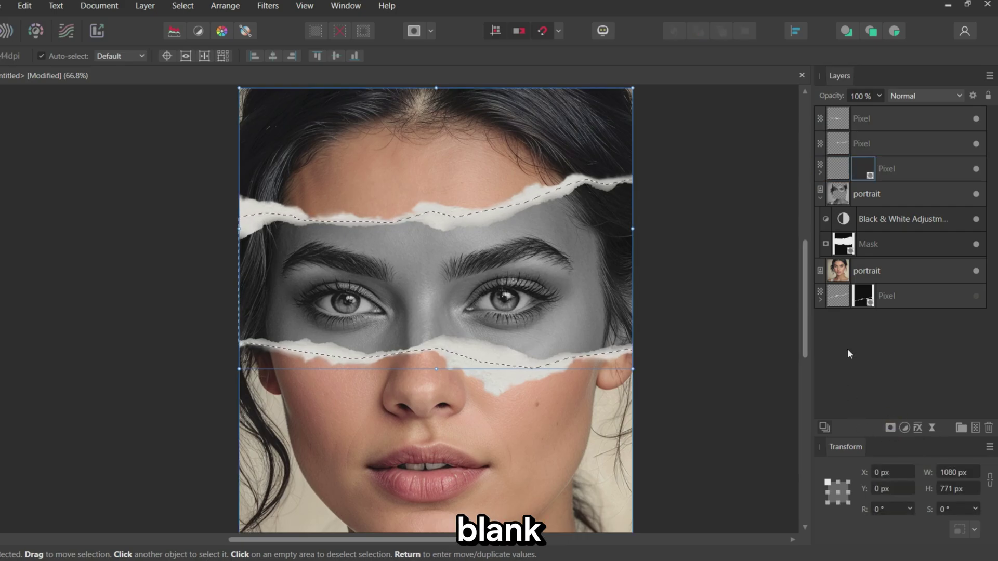
left_click(820, 165)
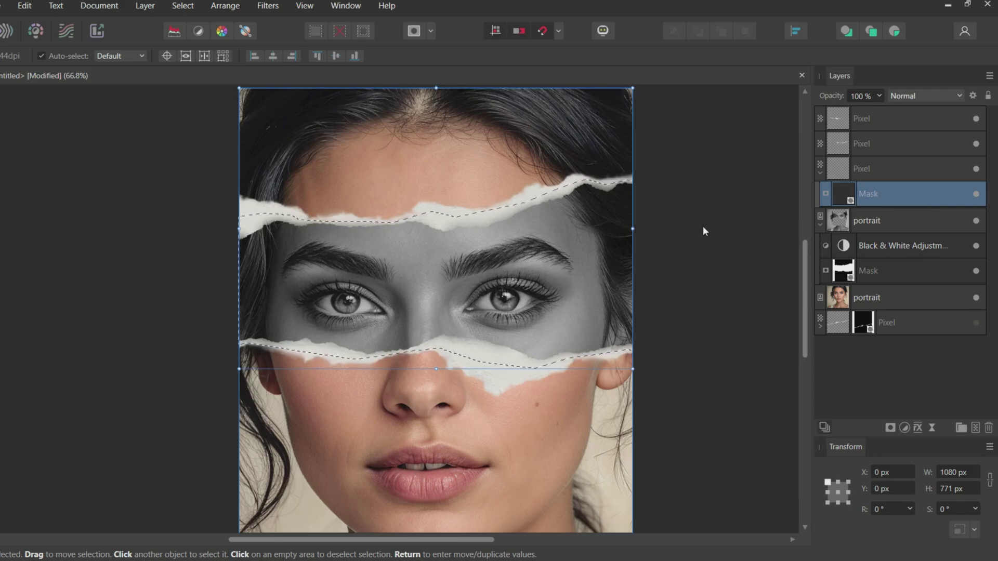
Paint soft black shadow strokes with an enlarged brush along both inner tear edges
left_click(898, 171)
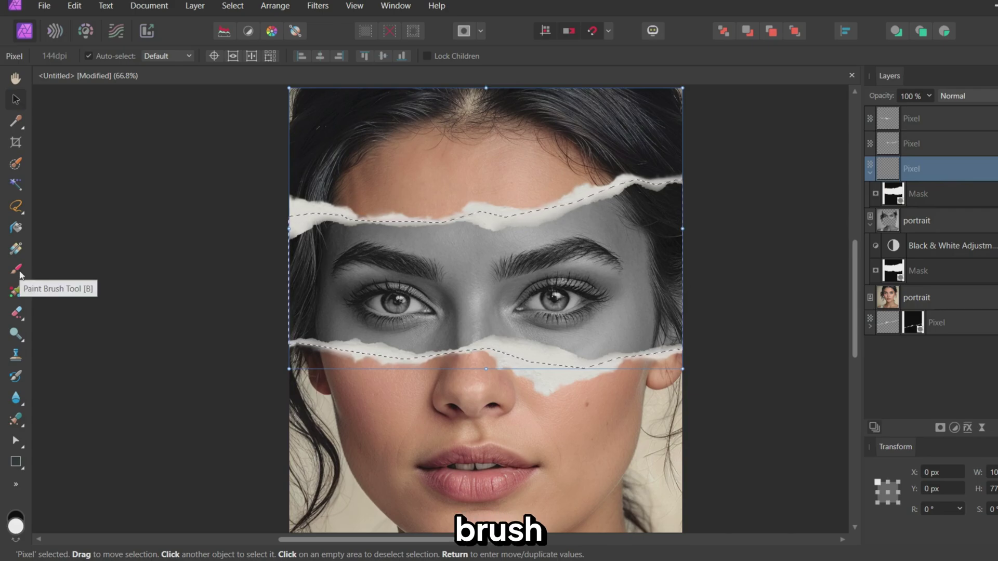
left_click(15, 269)
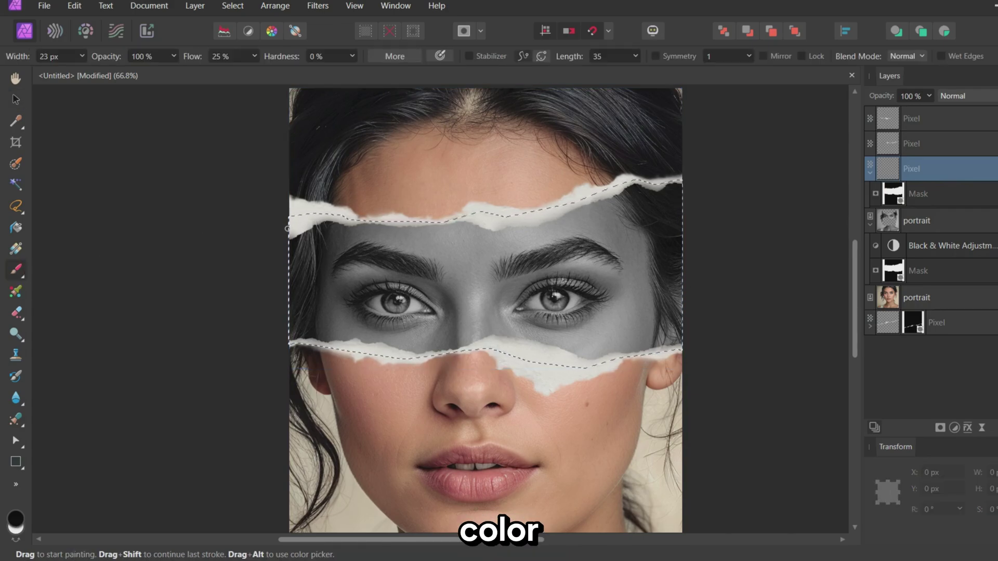
key("bracketright")
key("bracketright")
key("bracketright")
key("bracketright")
key("bracketright")
key("bracketright")
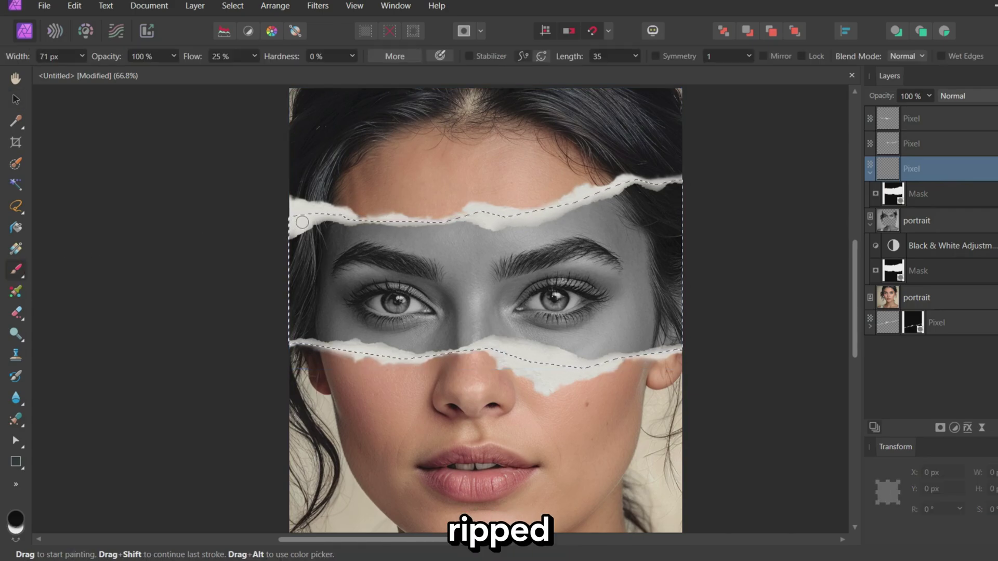
key("bracketright")
key("bracketright")
key("bracketright")
key("bracketright")
key("bracketright")
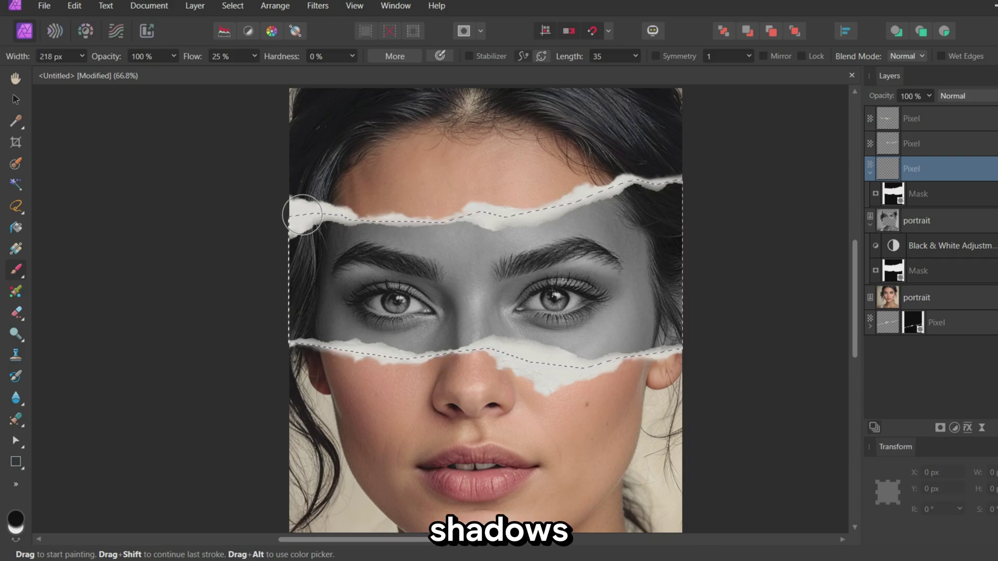
key("bracketright")
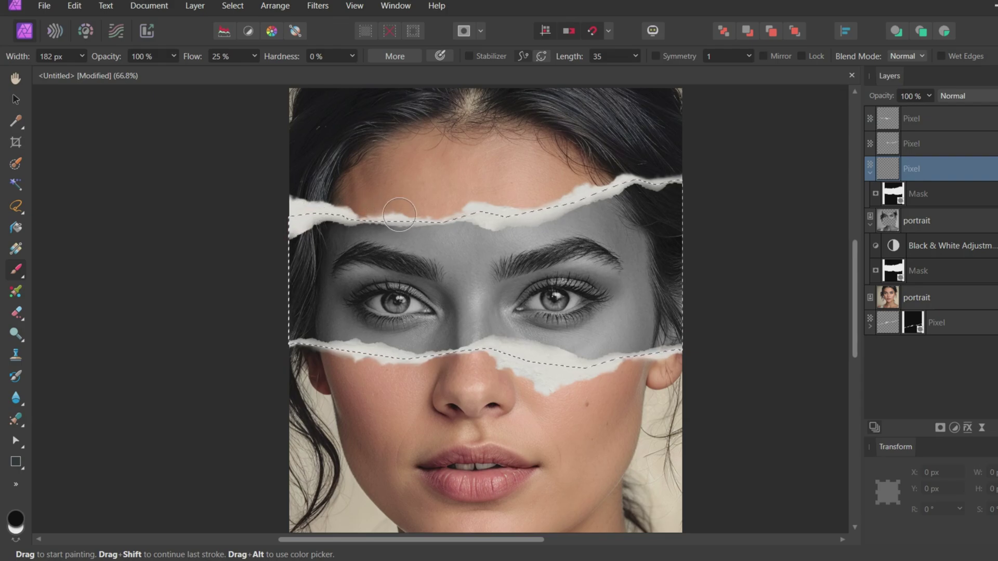
left_click_drag(499, 217, 654, 183)
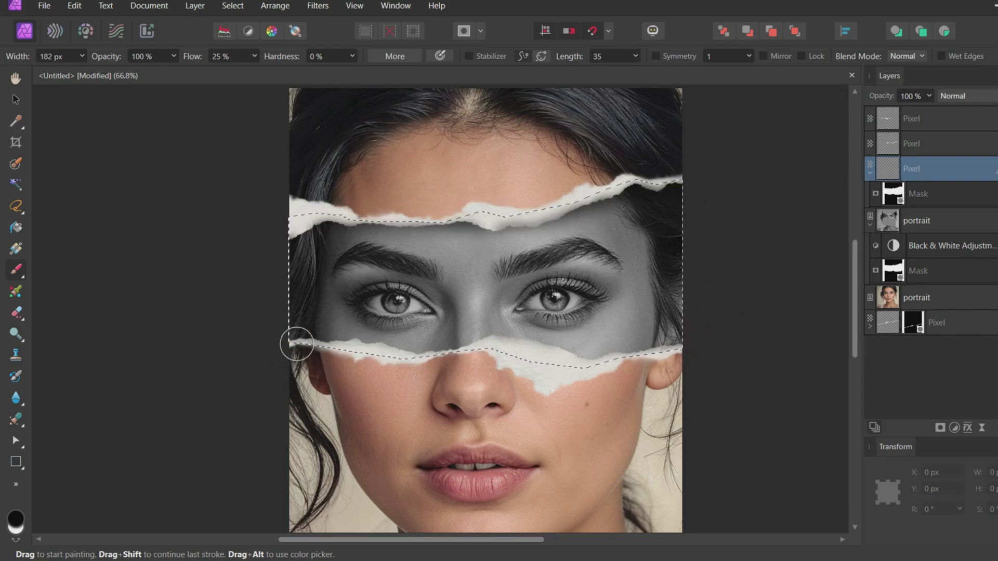
left_click_drag(302, 344, 487, 353)
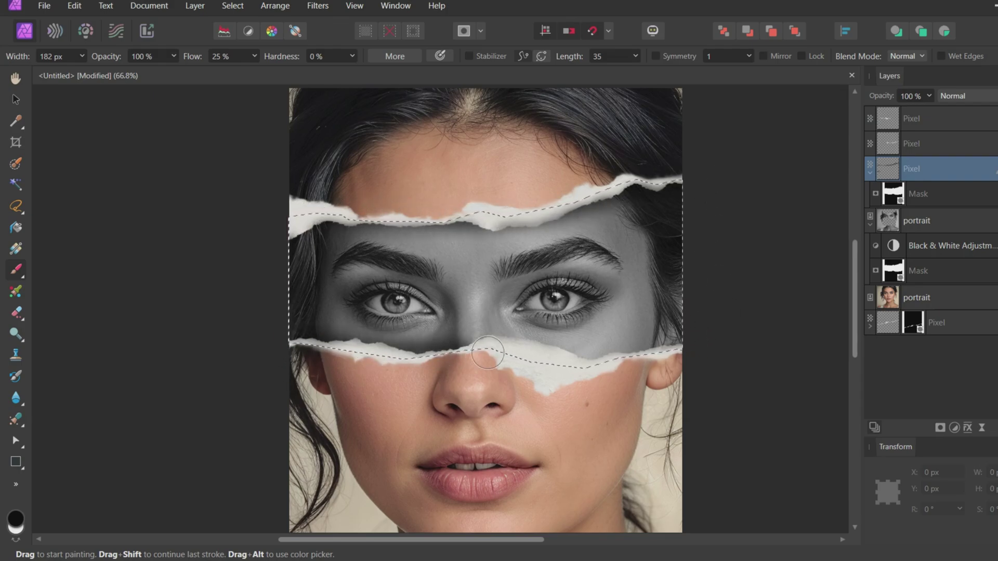
left_click(23, 98)
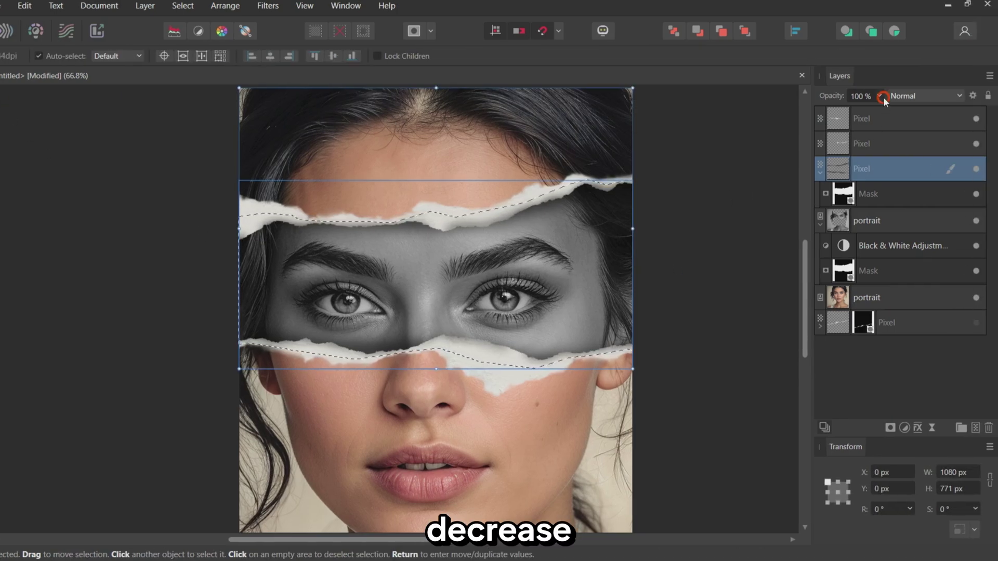
Lower the shadow layer's opacity to about 39%
left_click(929, 95)
left_click_drag(847, 111, 819, 123)
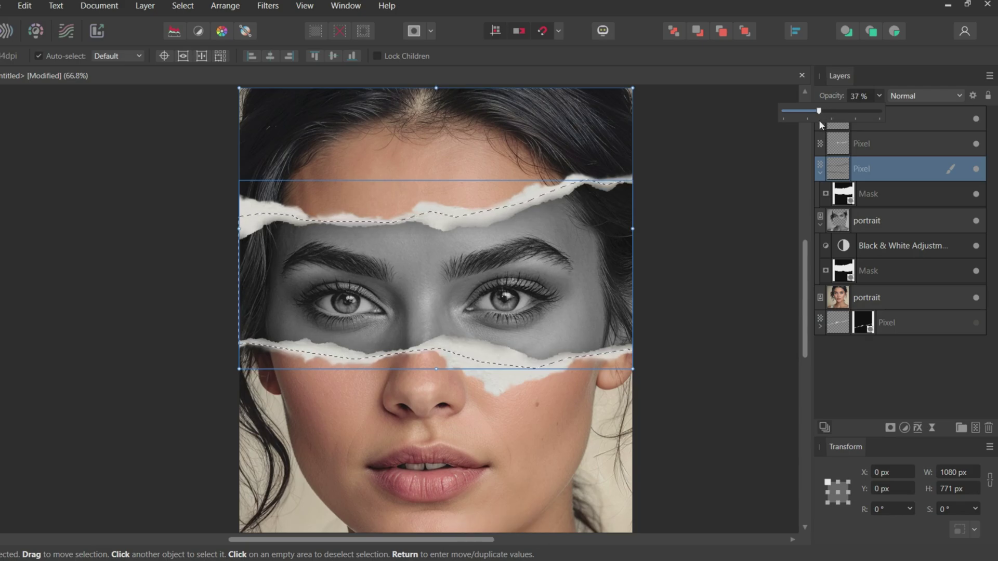
left_click(109, 149)
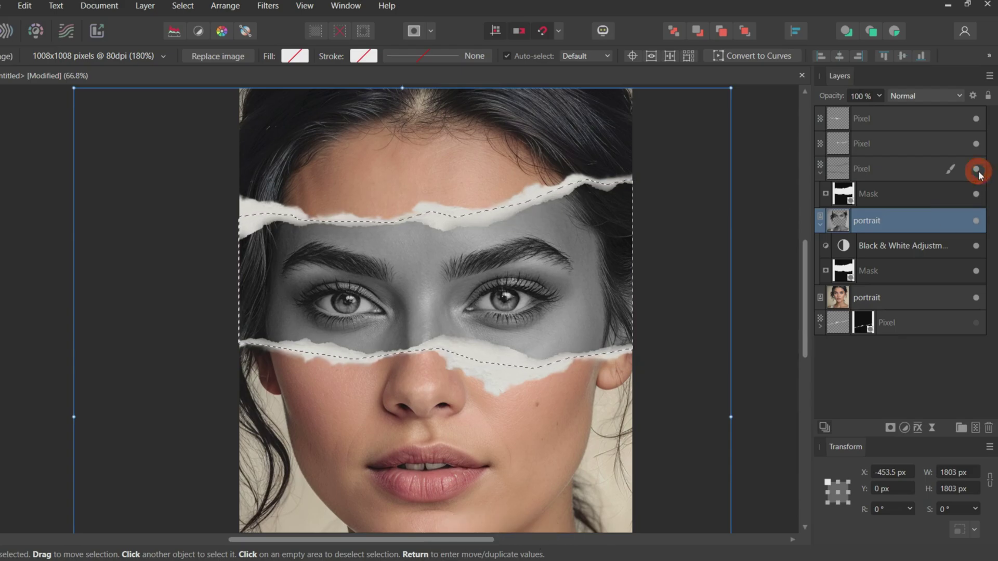
Deselect all layers and clear the band selection
left_click(762, 115)
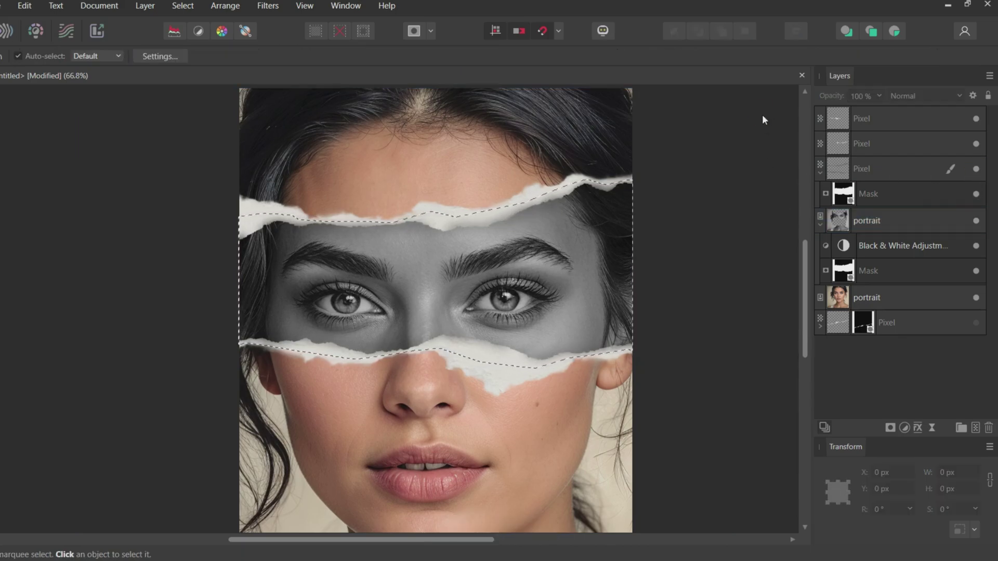
key("ctrl+d")
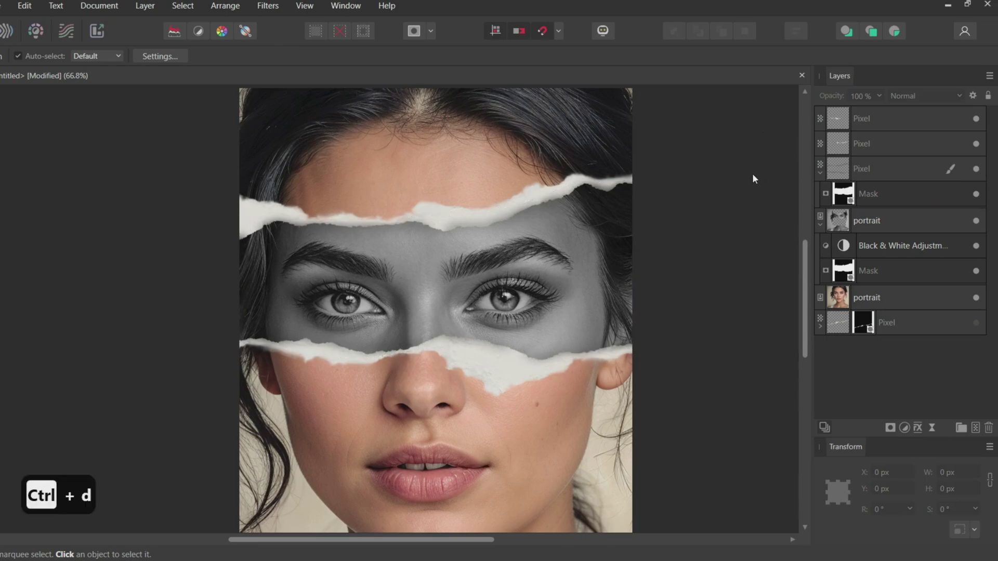